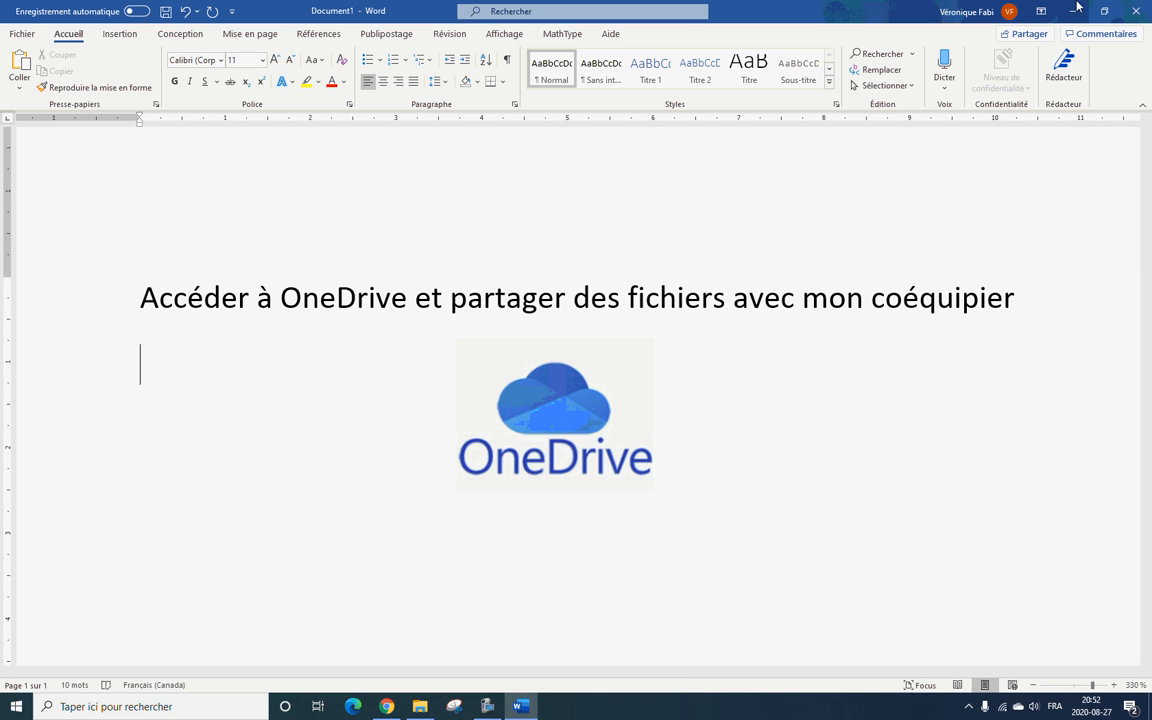
Switch from Word to the school's web page, locate the Courriel C.S.H.C link, and bring up the Outlook sign-in page.
left_click(1074, 10)
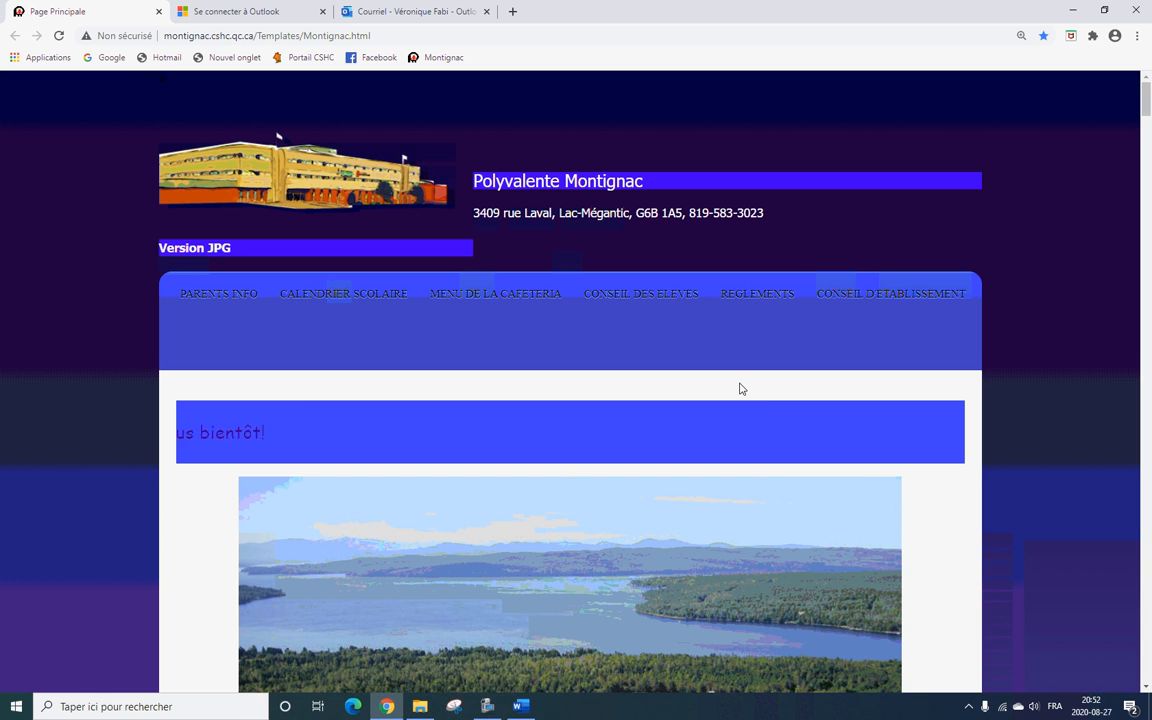
scroll(766, 401, "down", 5)
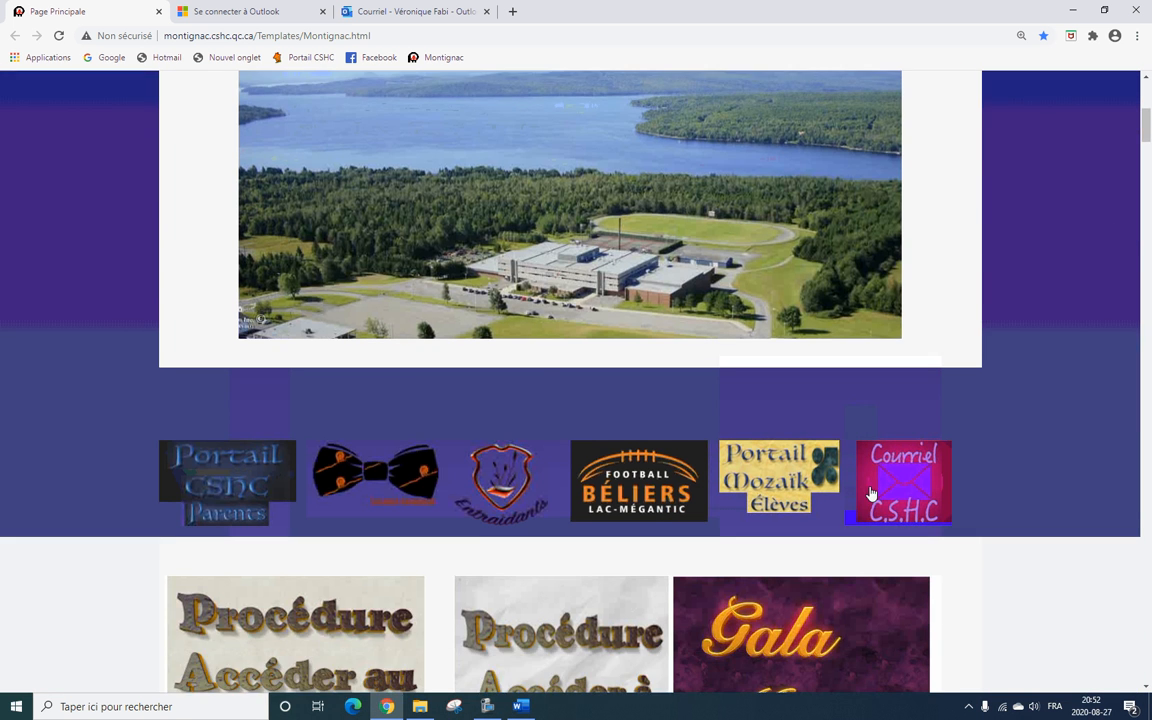
scroll(1020, 485, "down", 1)
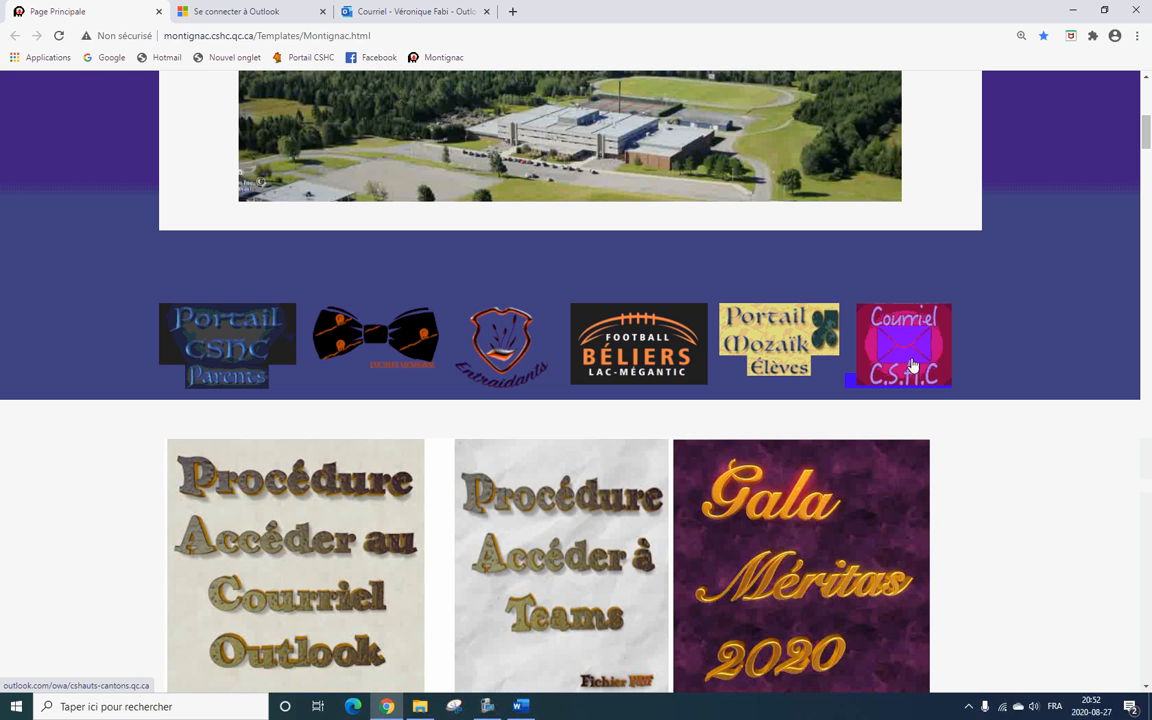
left_click(241, 11)
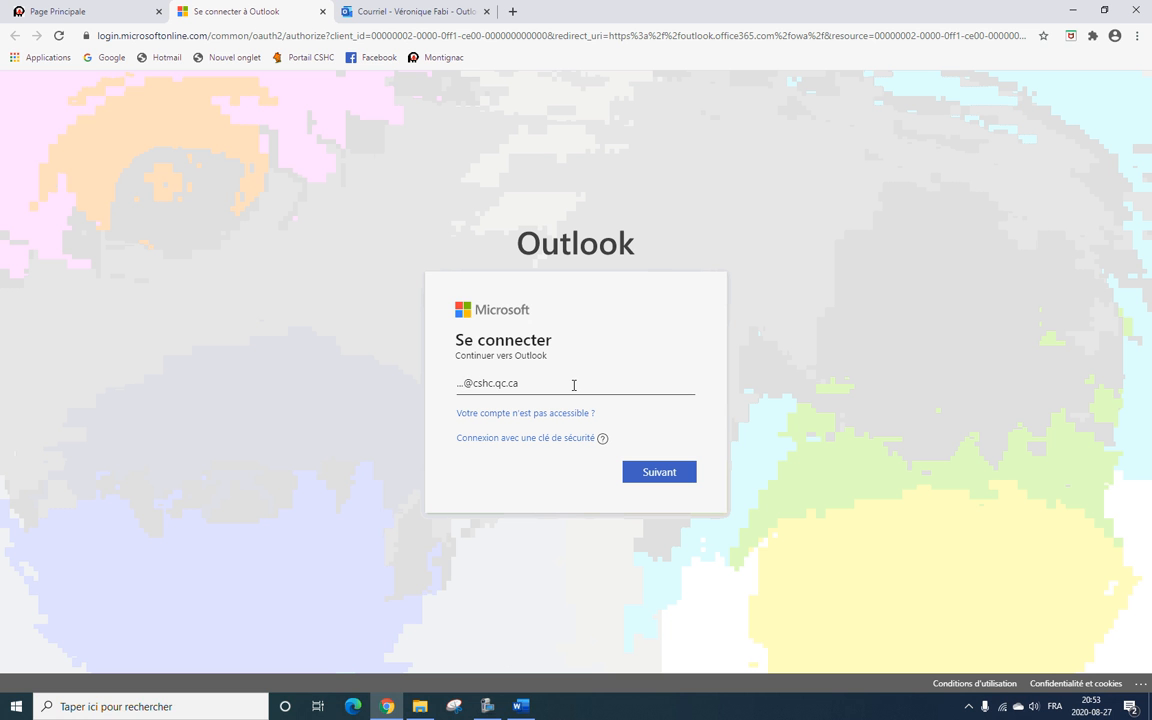
left_click_drag(522, 386, 463, 386)
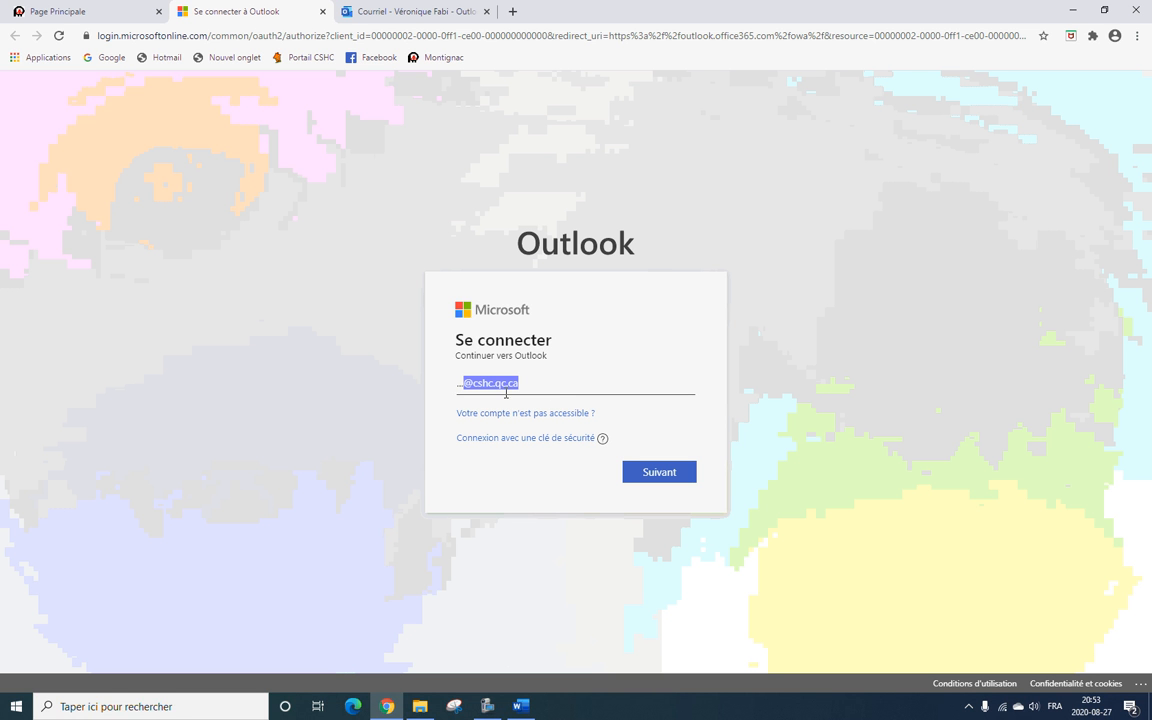
left_click(466, 383)
left_click_drag(465, 384, 455, 385)
left_click(560, 378)
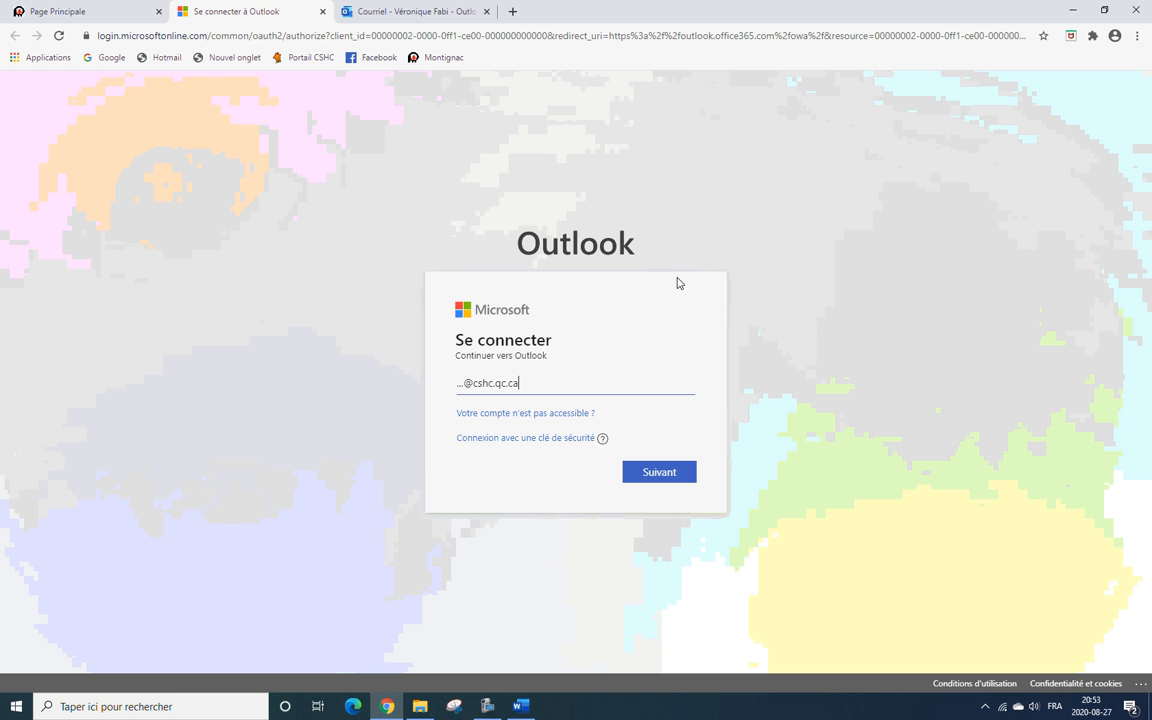
Go to the signed-in Outlook mailbox and open OneDrive from the full list of Office 365 applications.
left_click(407, 15)
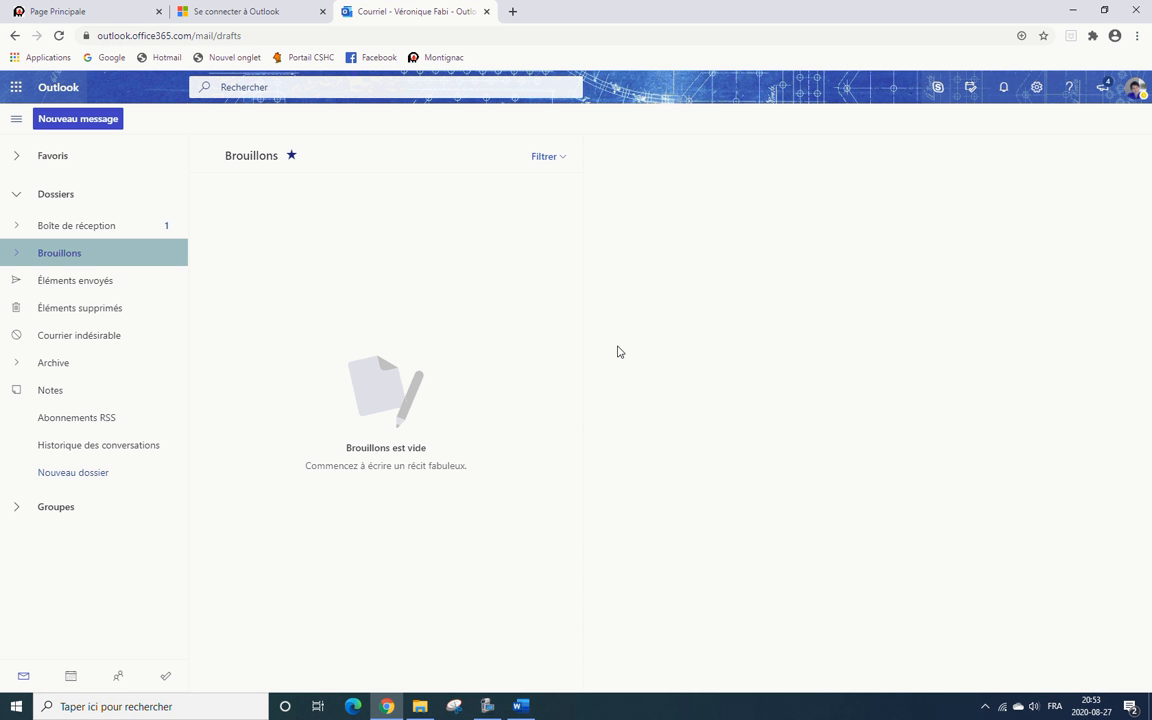
left_click(16, 87)
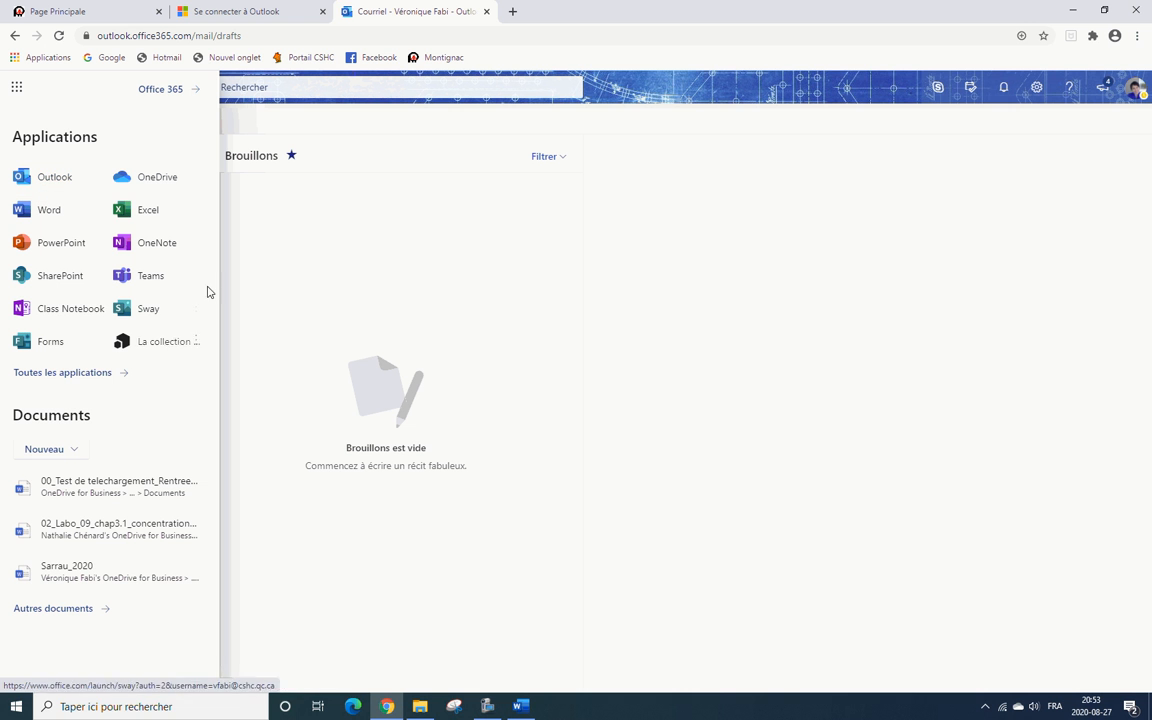
left_click(82, 378)
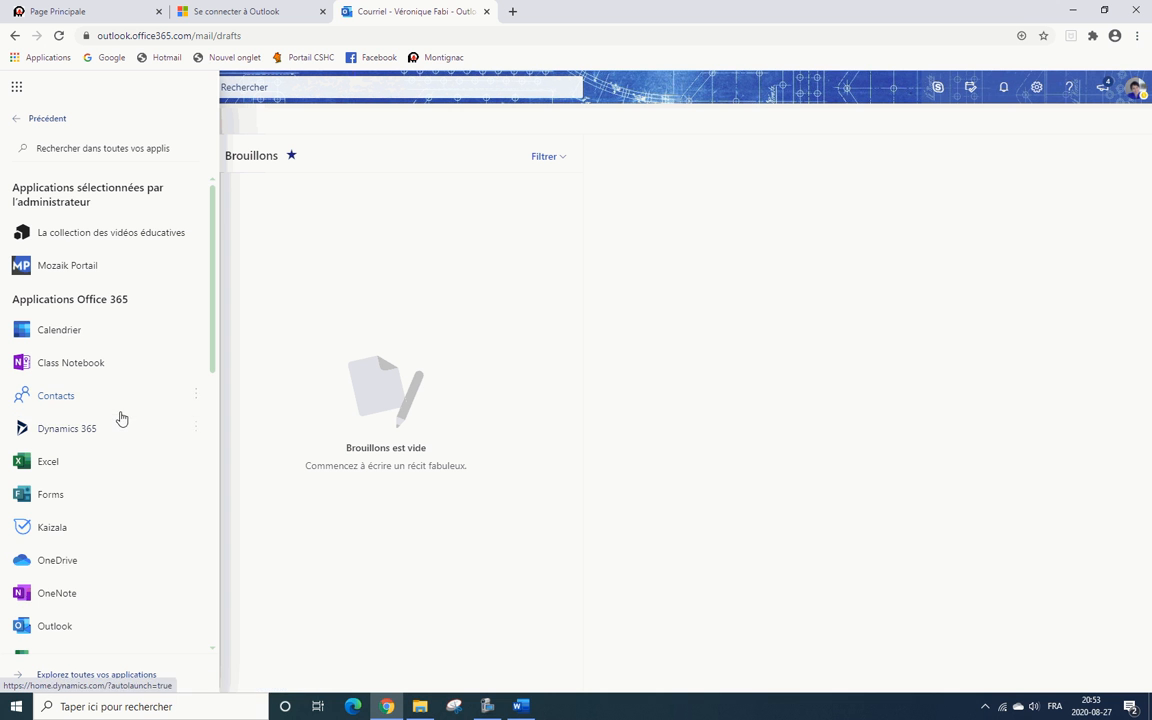
scroll(116, 560, "down", 2)
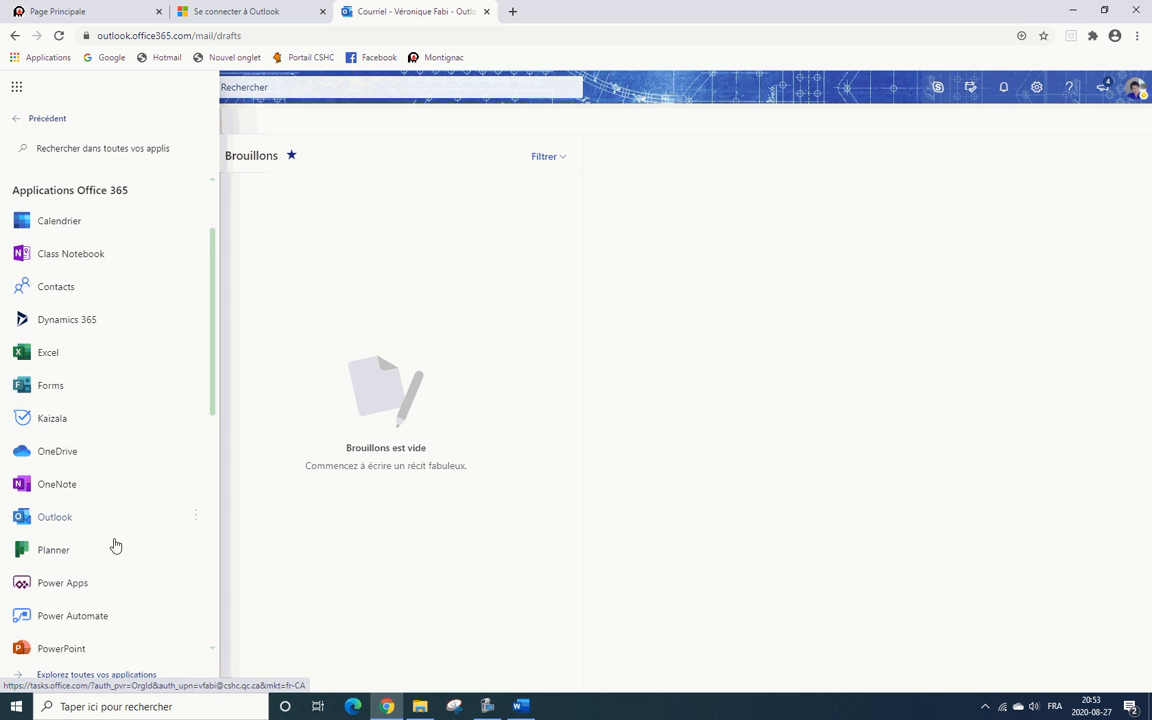
left_click(70, 430)
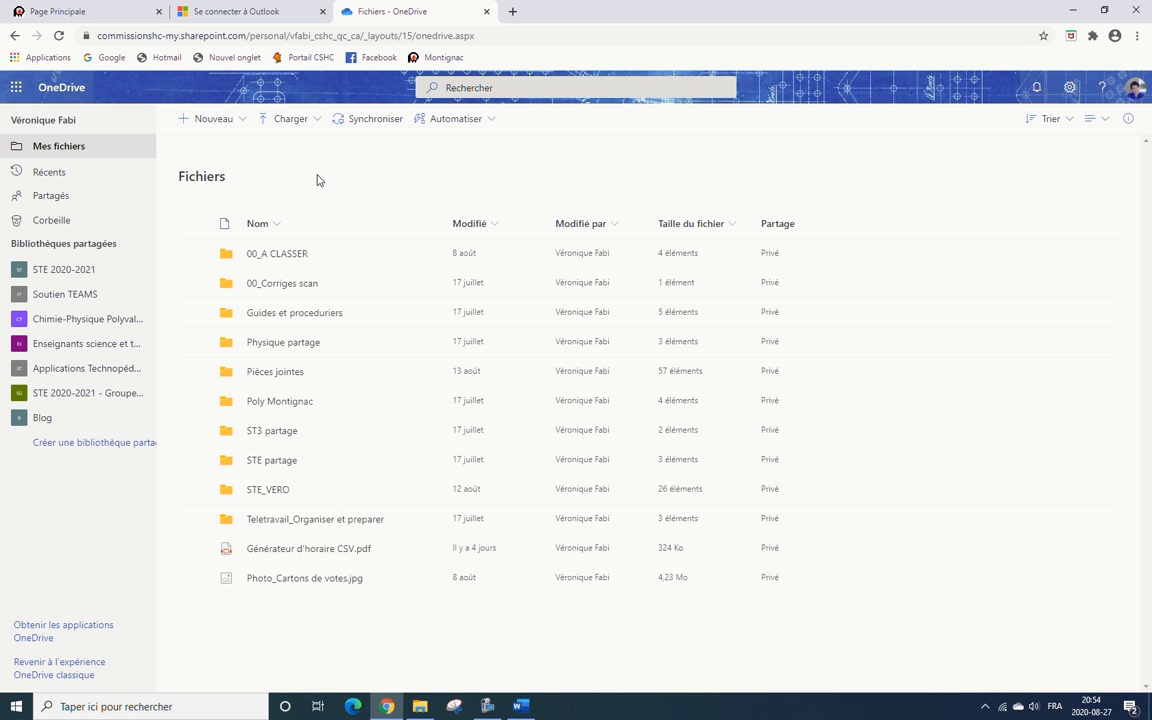
Create a new OneDrive folder named "Rapport labo STE".
left_click(202, 124)
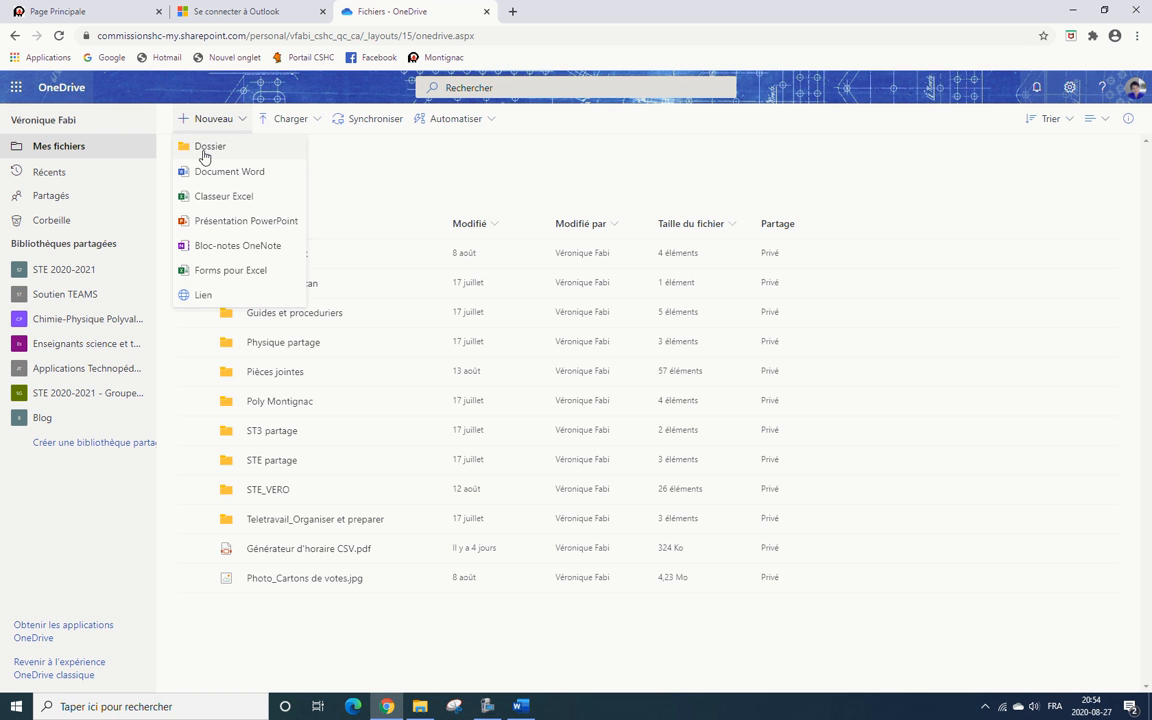
left_click(217, 150)
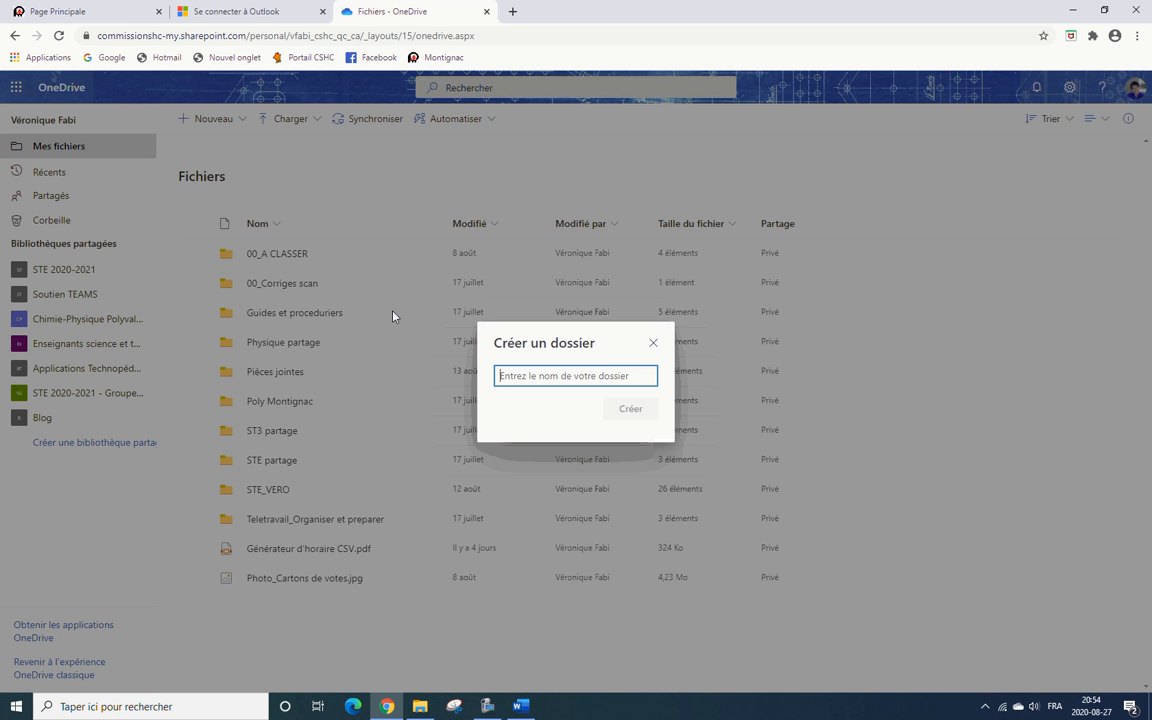
type("Rap")
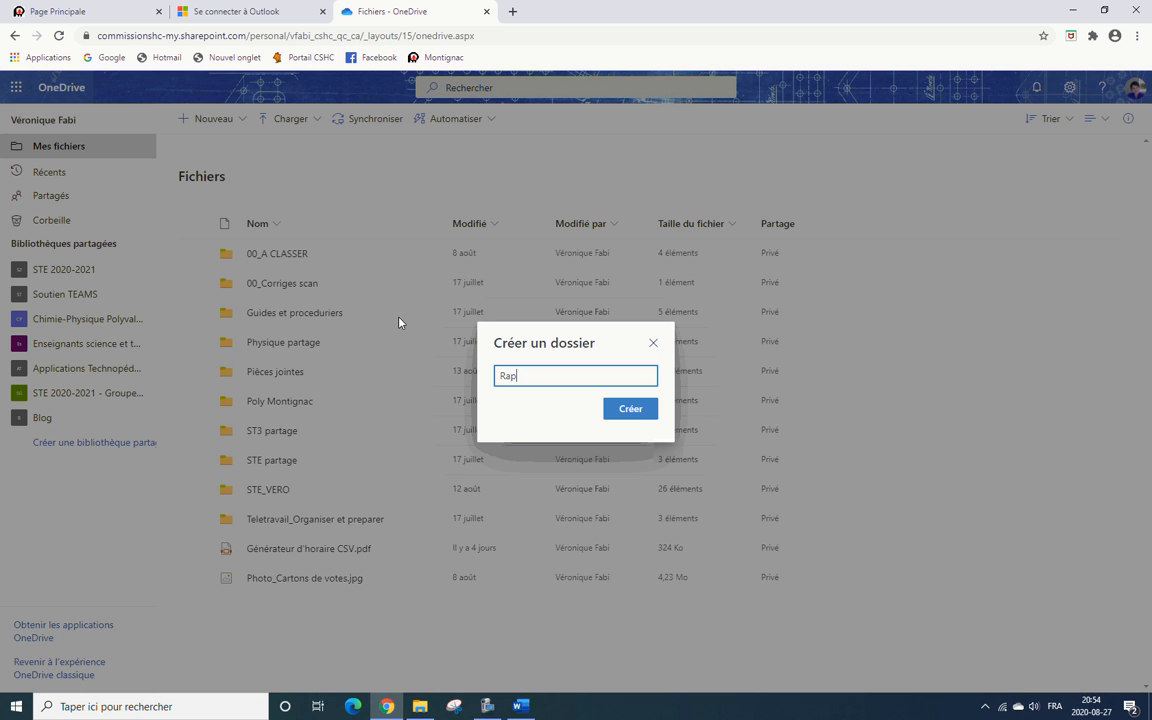
type("port labo STE")
left_click(631, 410)
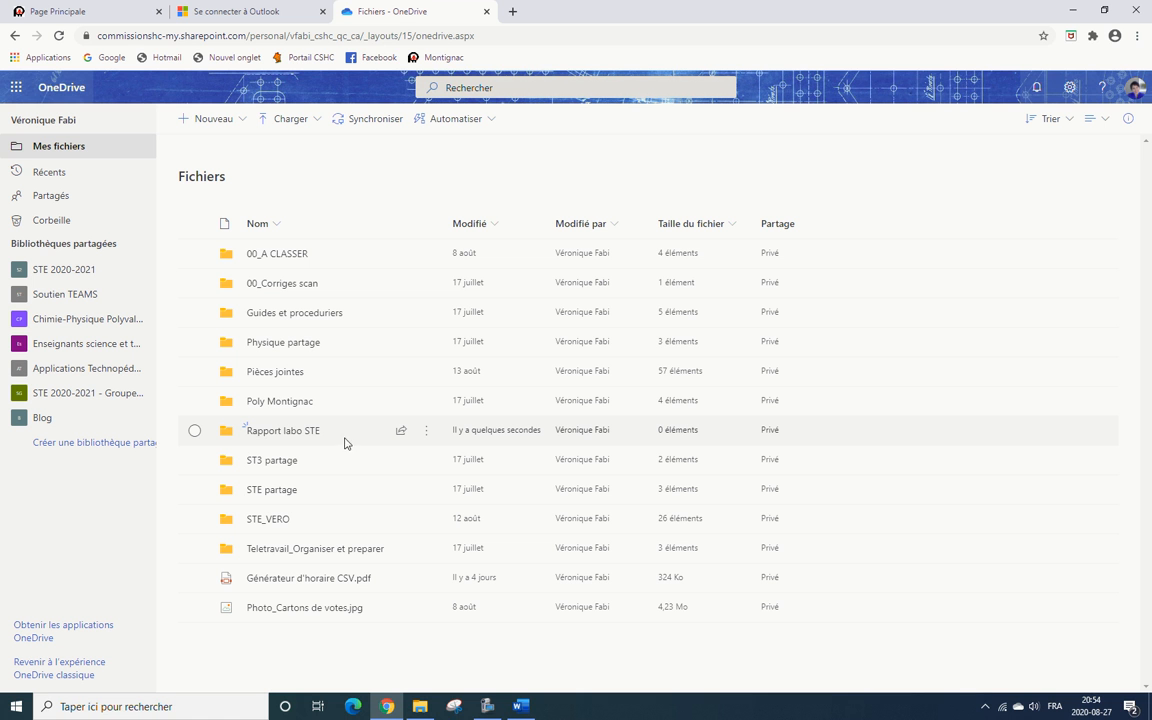
Open the Rapport labo STE folder, go back to Mes fichiers, and enter the folder again.
left_click(276, 438)
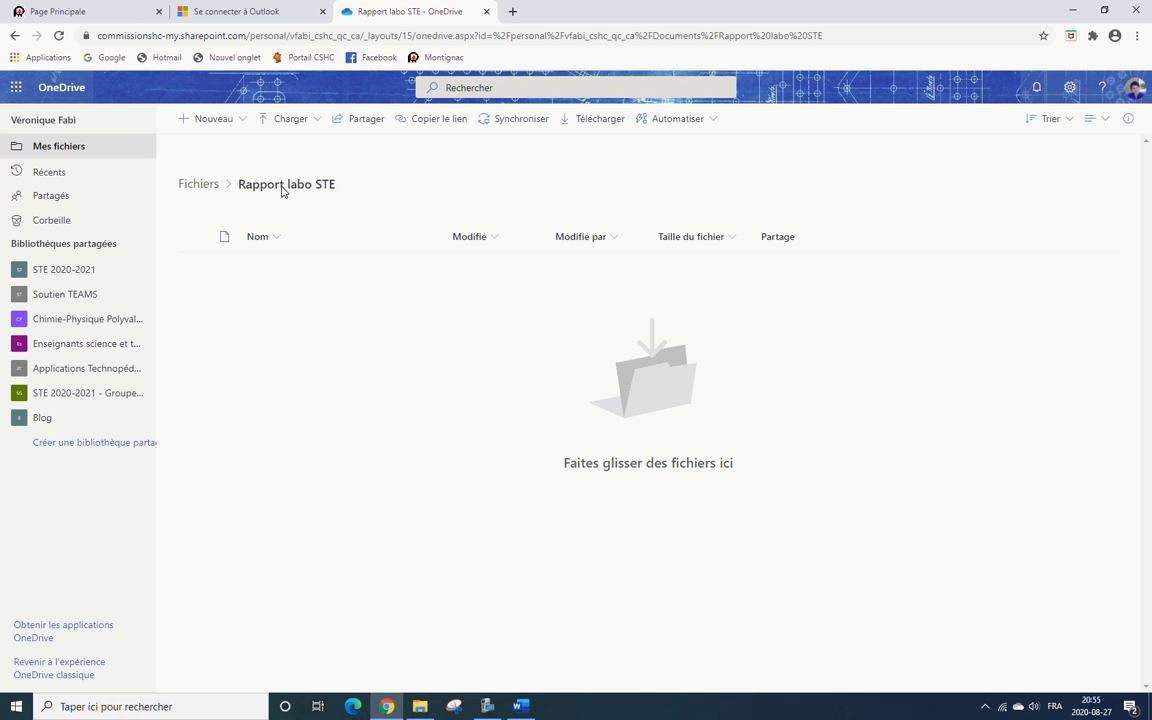
left_click(204, 188)
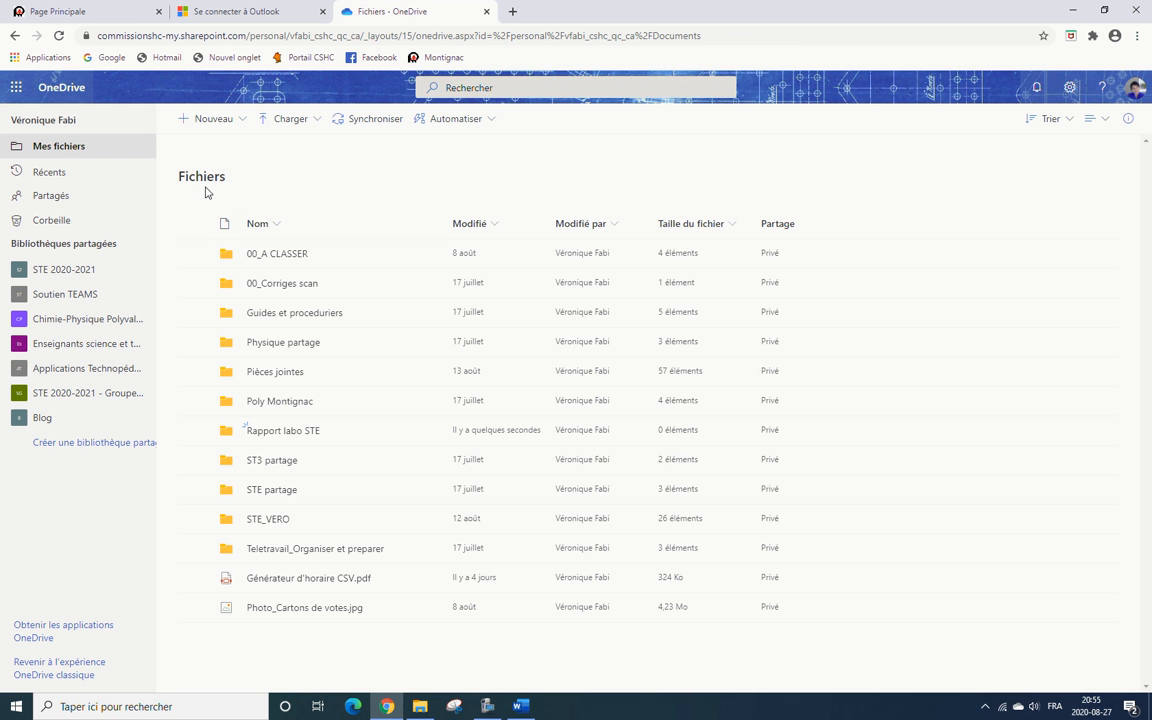
left_click(42, 148)
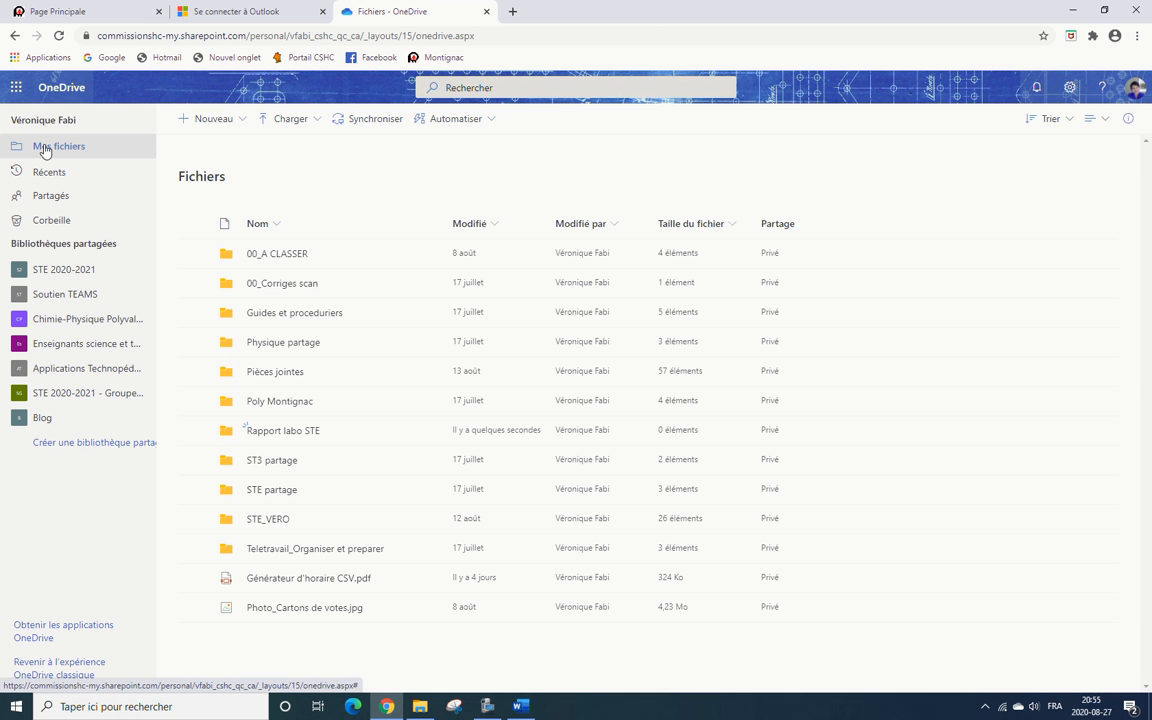
left_click(288, 431)
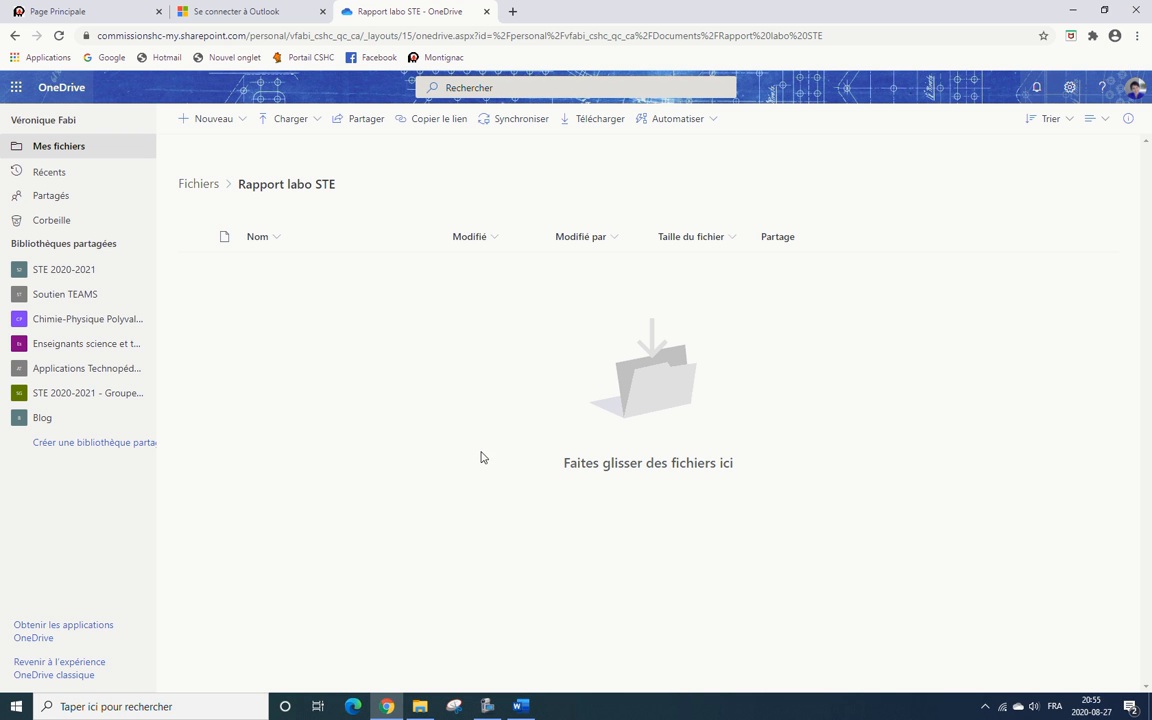
Upload "00_Test de telechargement_Rentree scolaire (3)" from the computer's Téléchargements folder into the Rapport labo STE folder.
left_click(1105, 11)
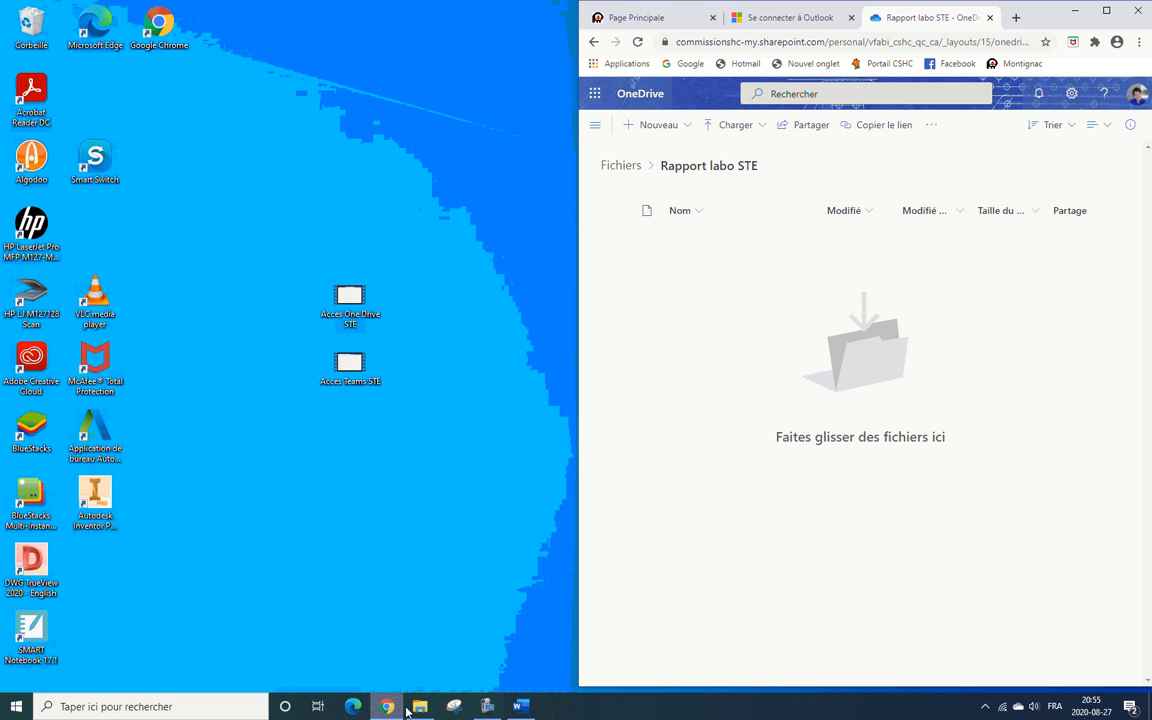
left_click(427, 714)
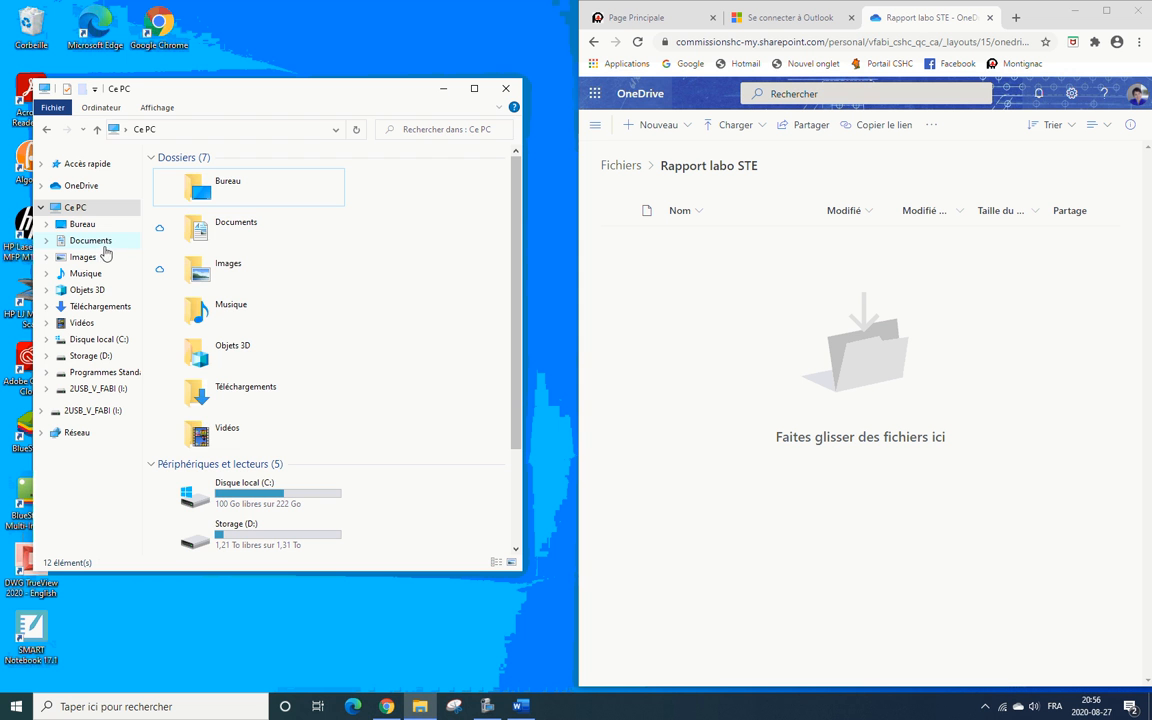
left_click(100, 306)
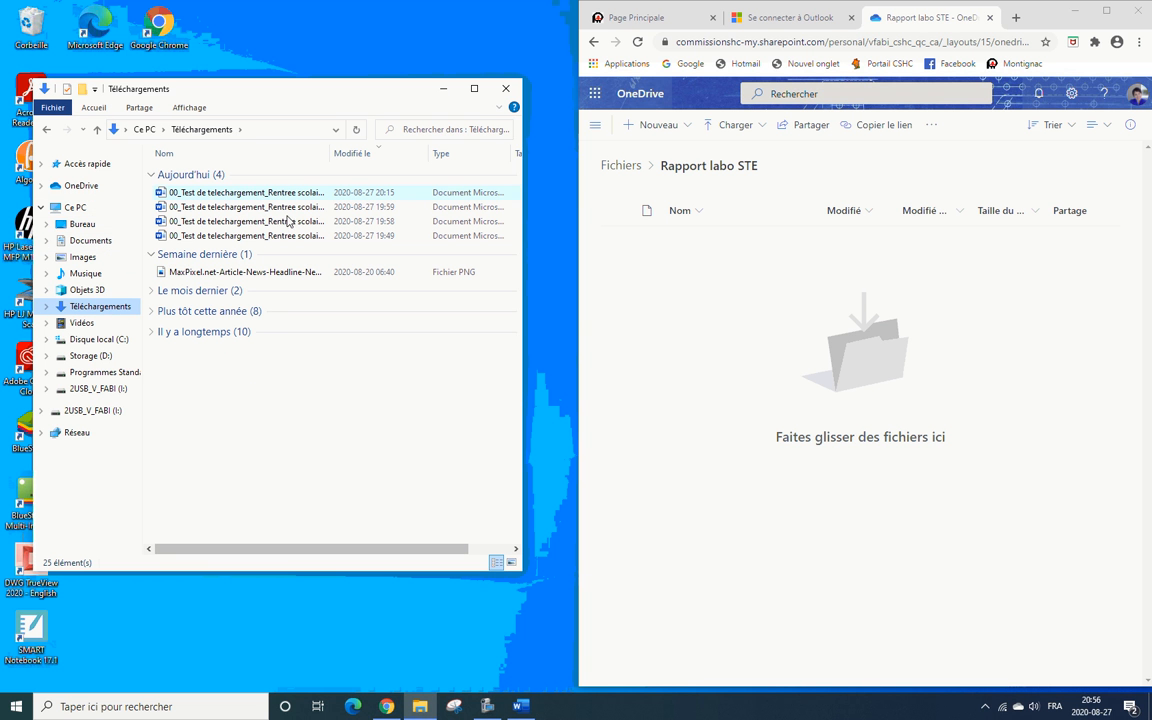
left_click(208, 194)
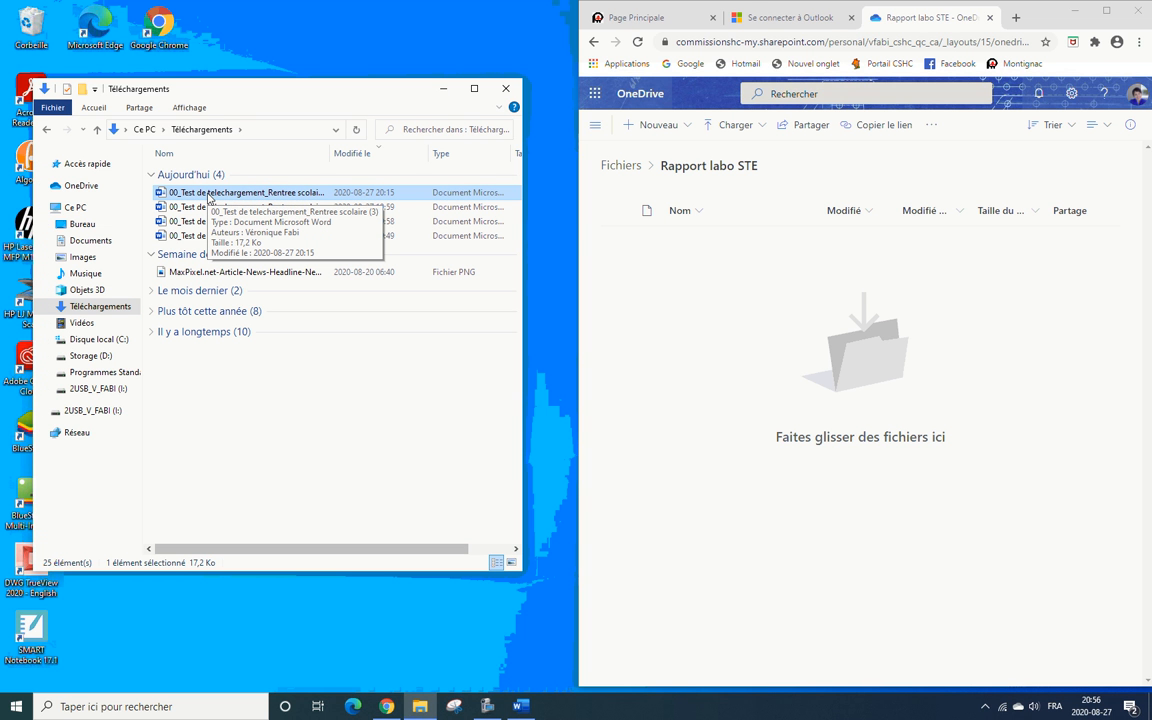
left_click_drag(208, 194, 838, 395)
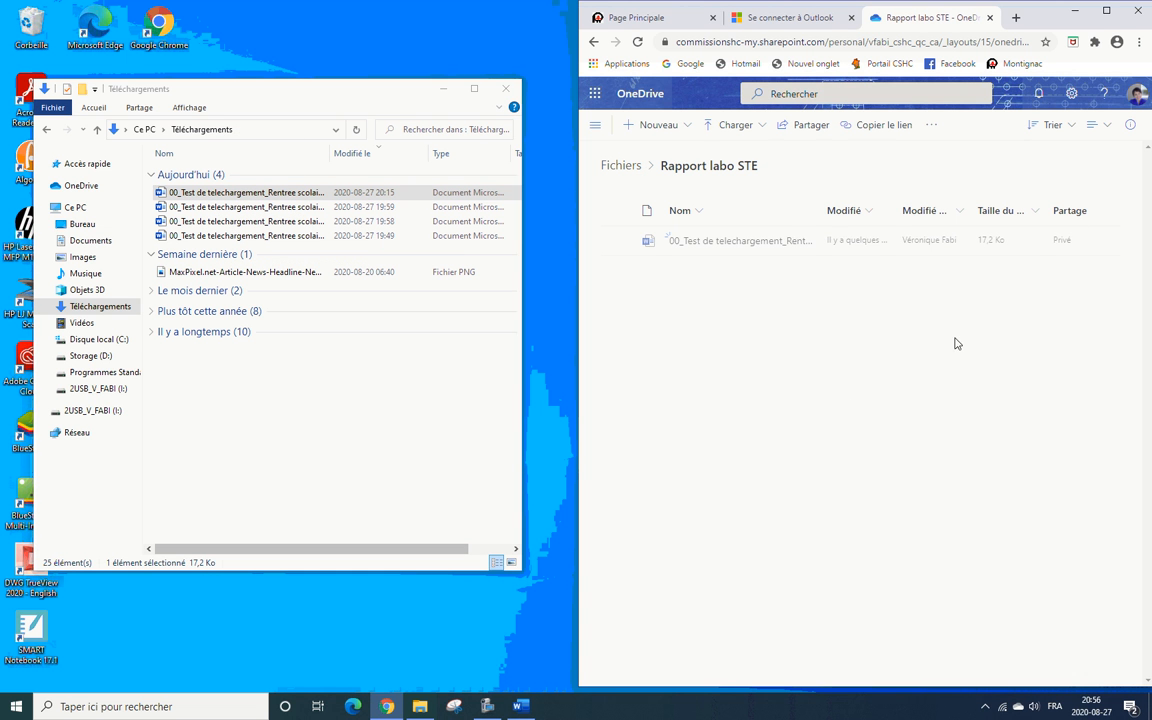
left_click(1107, 12)
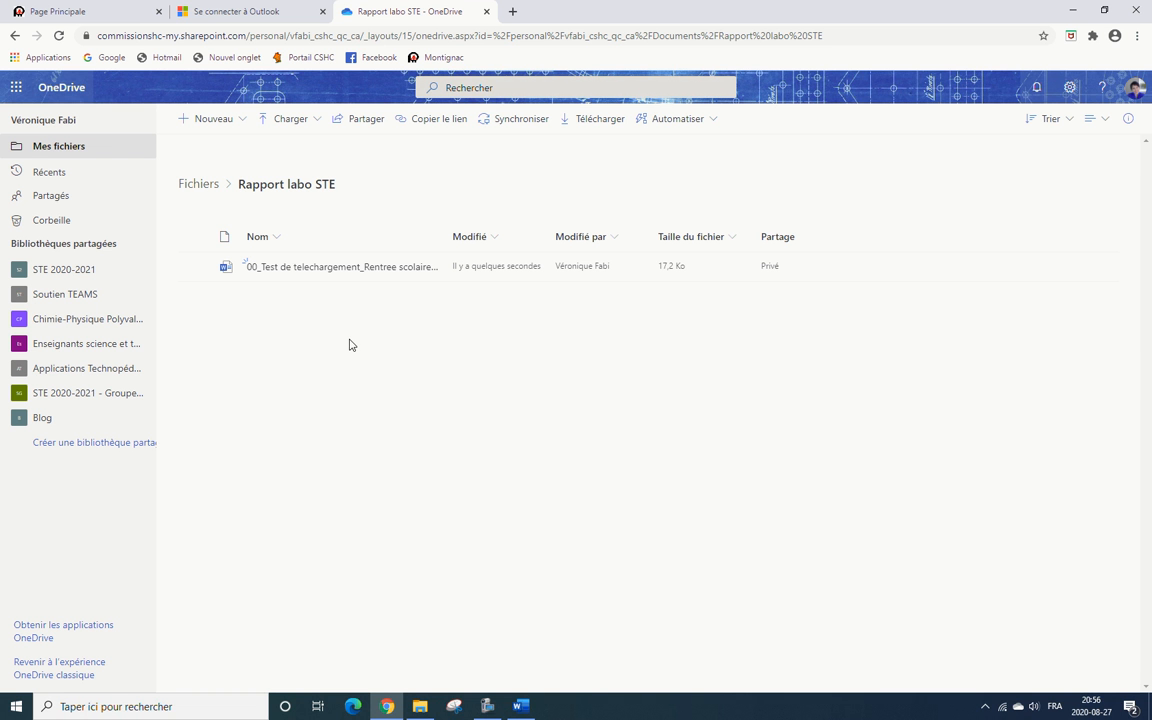
Review the contents of the Rapport labo STE folder from the main file list and return to that list.
left_click(194, 185)
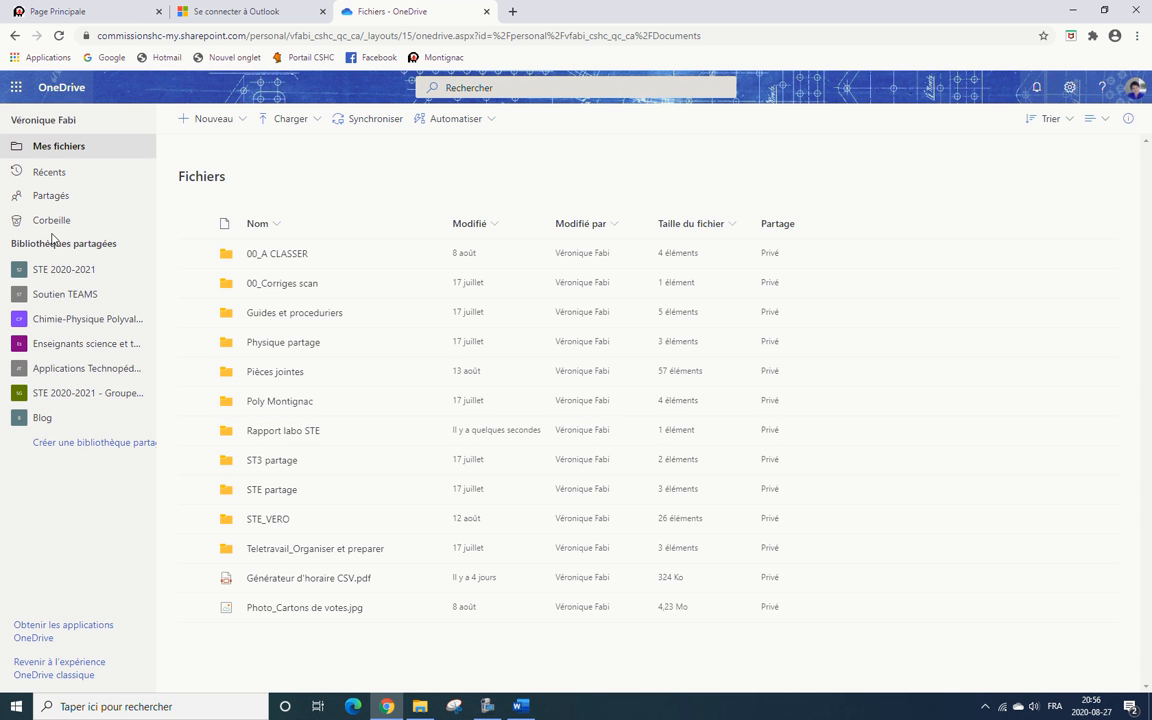
left_click(270, 432)
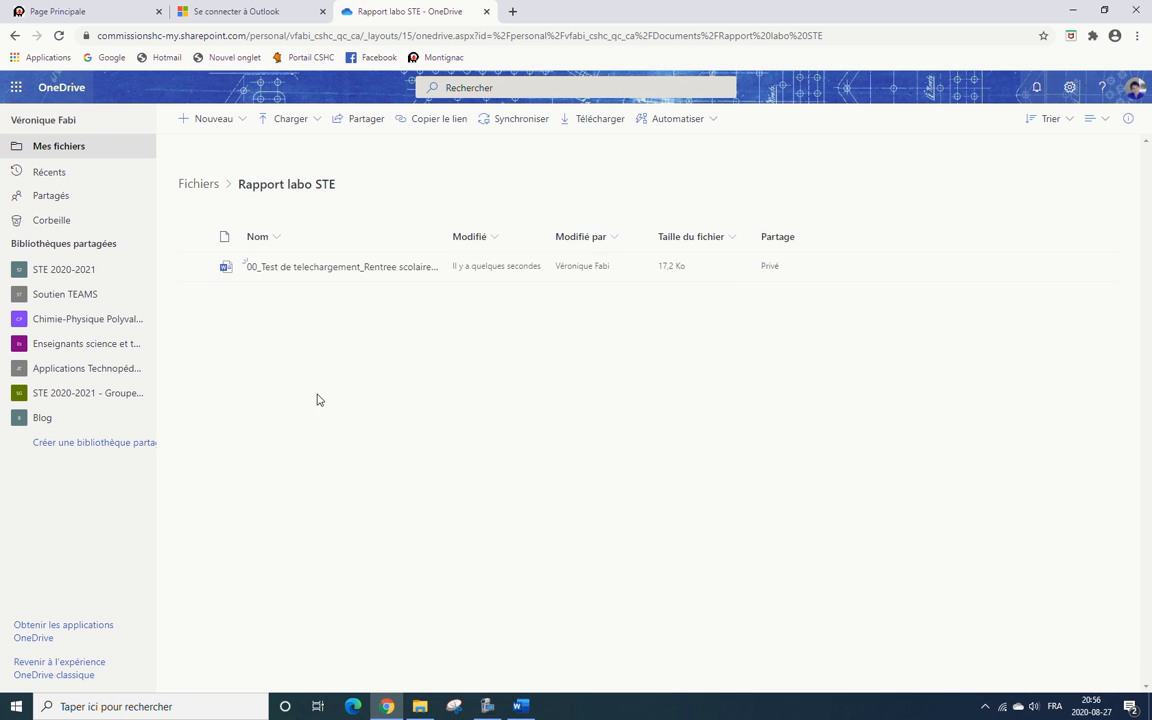
left_click(195, 187)
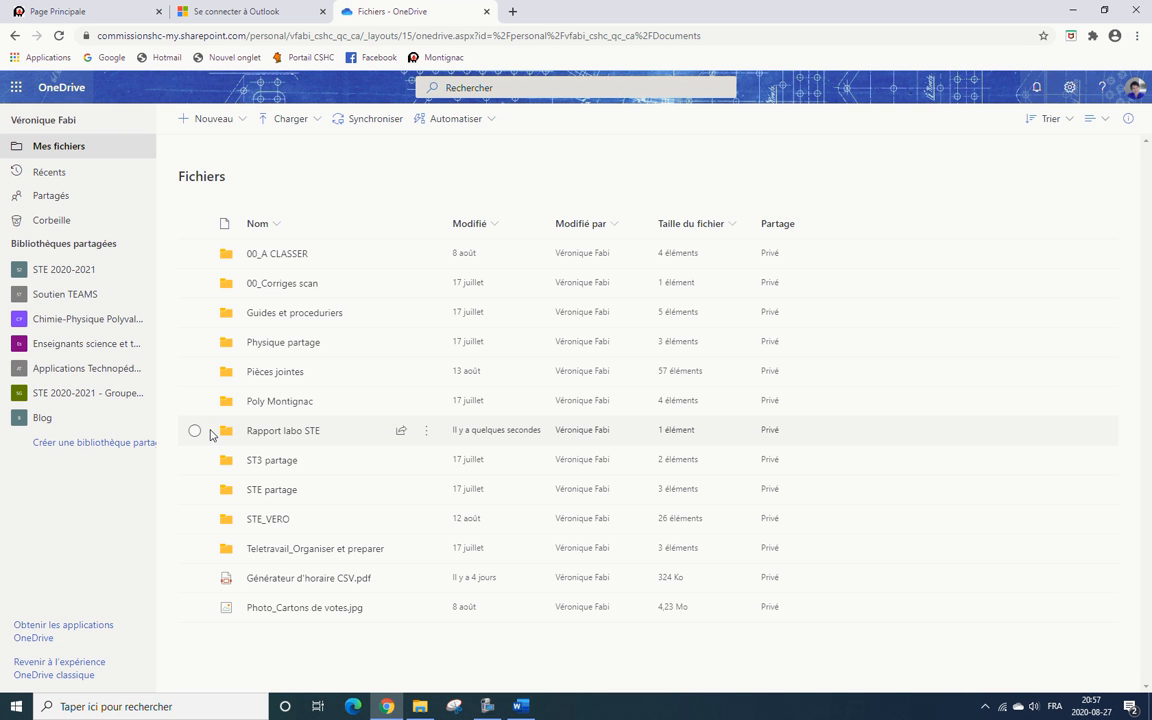
Start sharing the Rapport labo STE folder, limiting the link to "Des personnes spécifiques" with "Autoriser la modification" enabled.
left_click(427, 436)
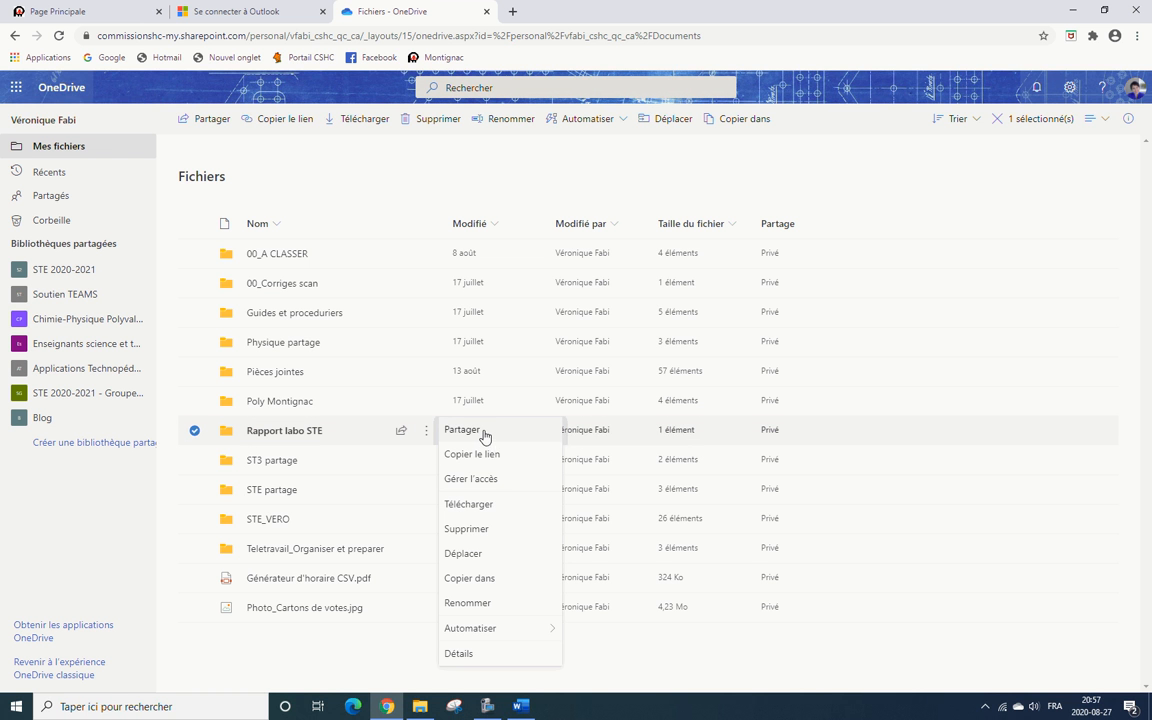
left_click(483, 434)
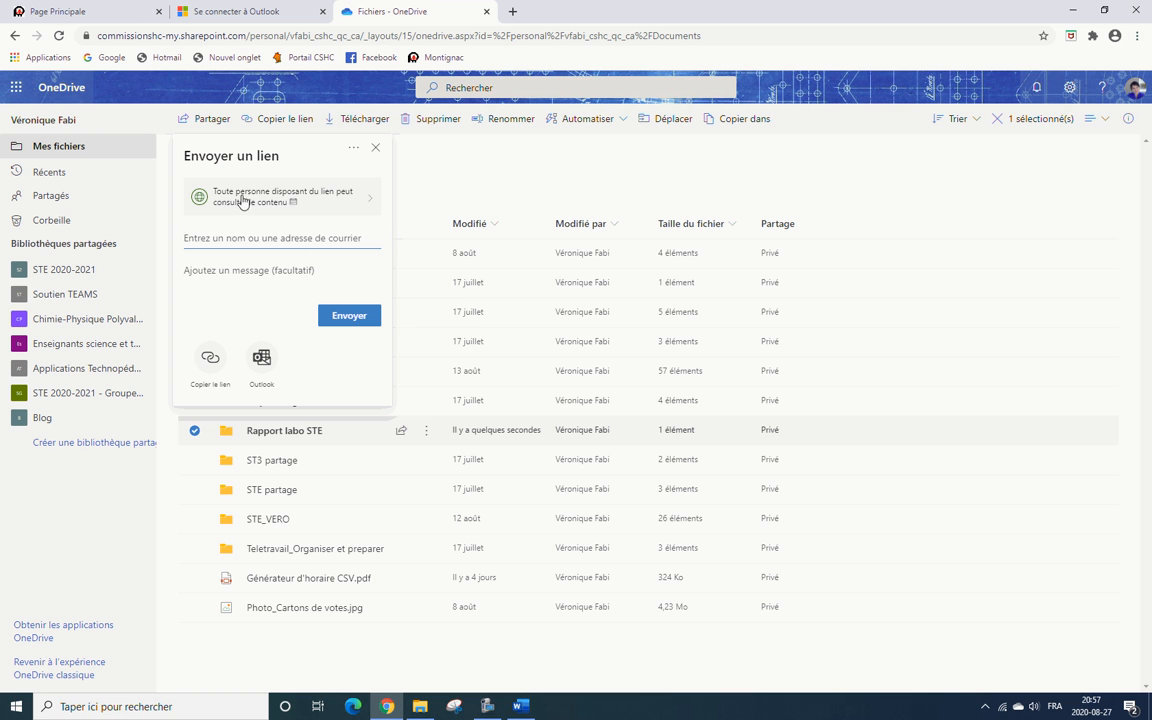
left_click(370, 204)
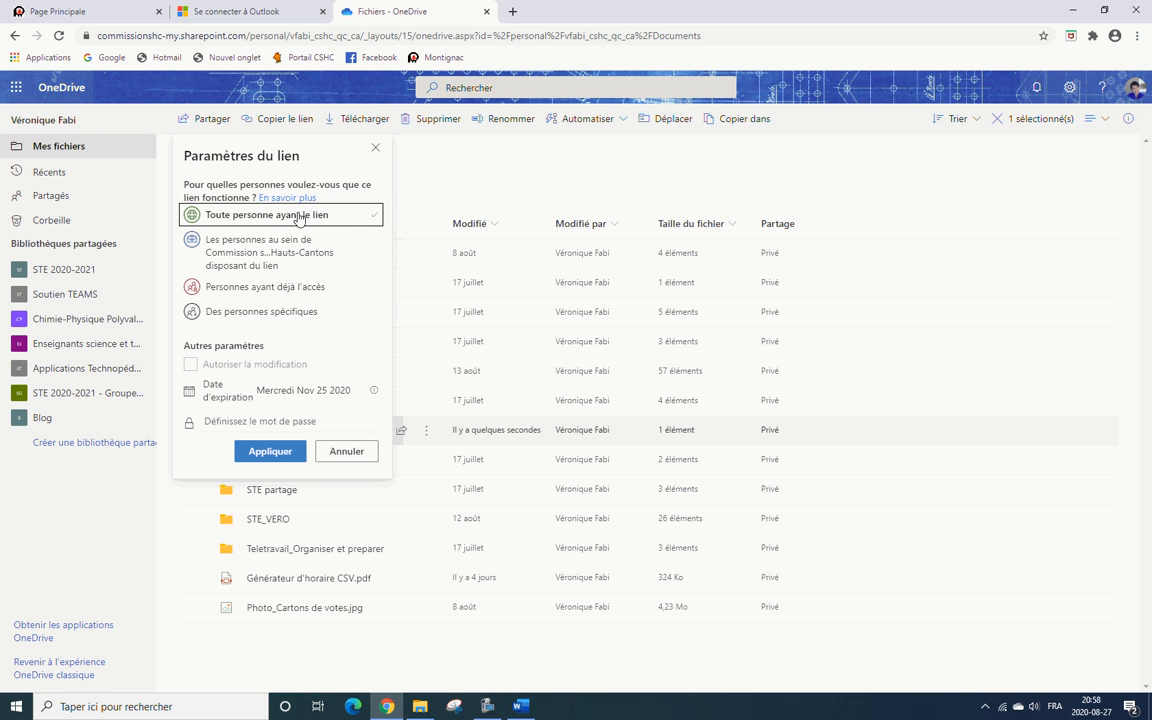
left_click(268, 312)
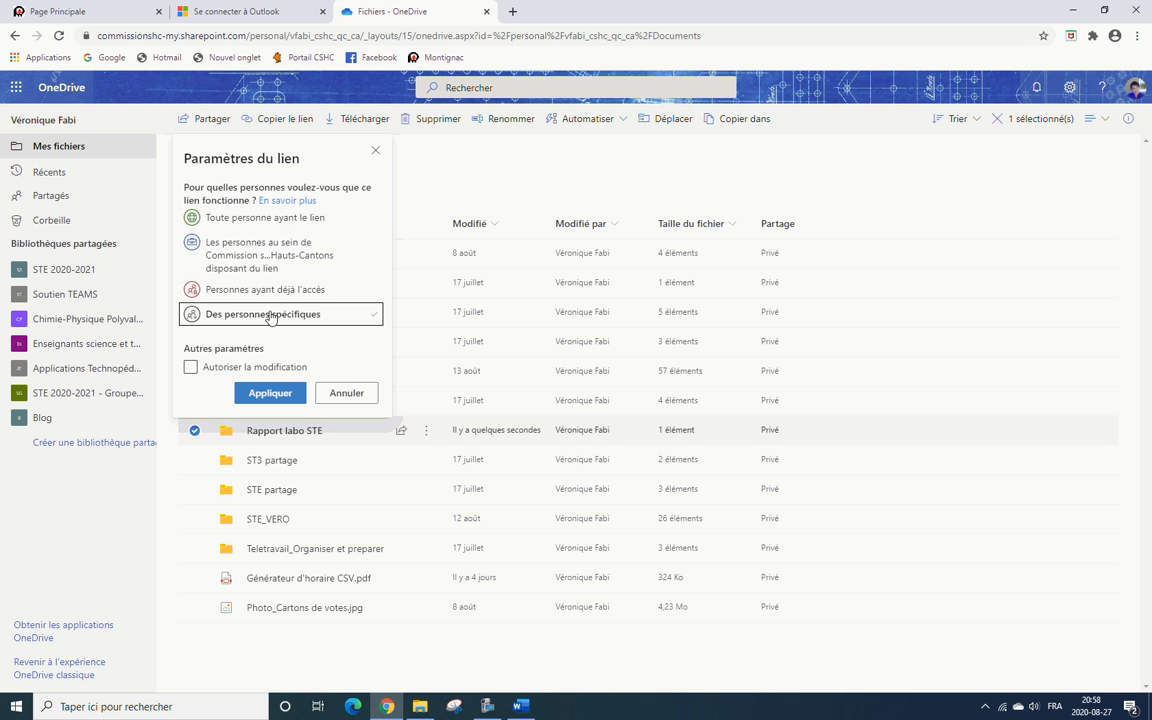
left_click(189, 372)
left_click(190, 372)
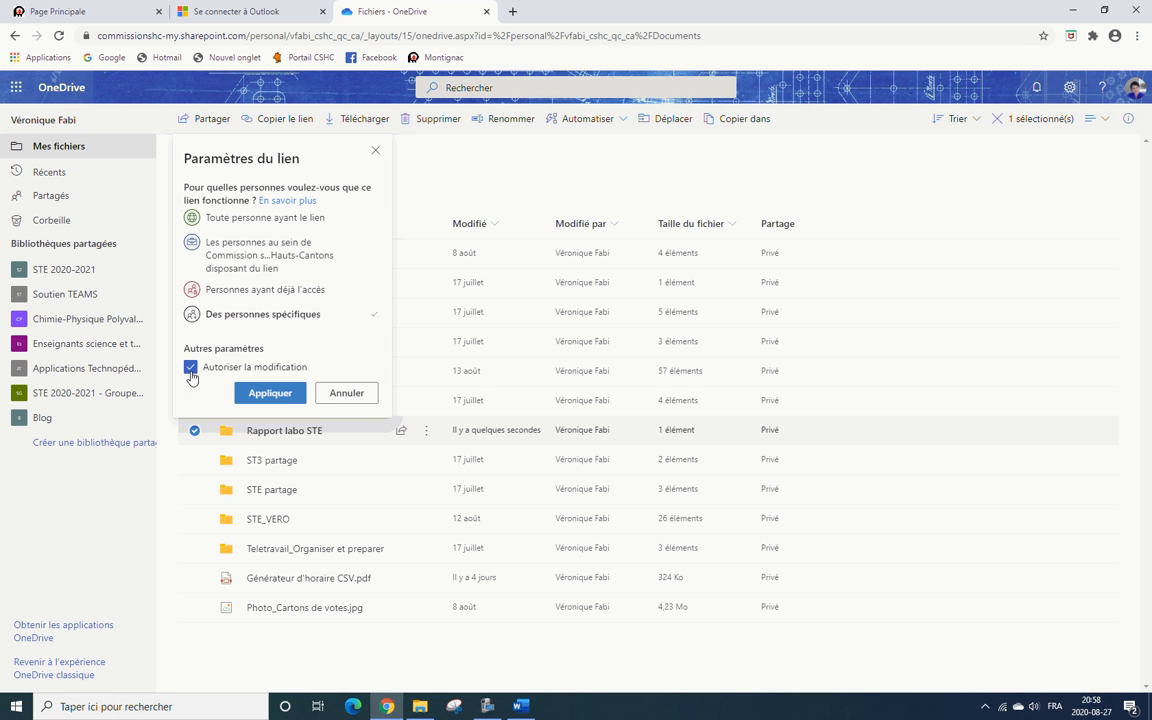
left_click(270, 393)
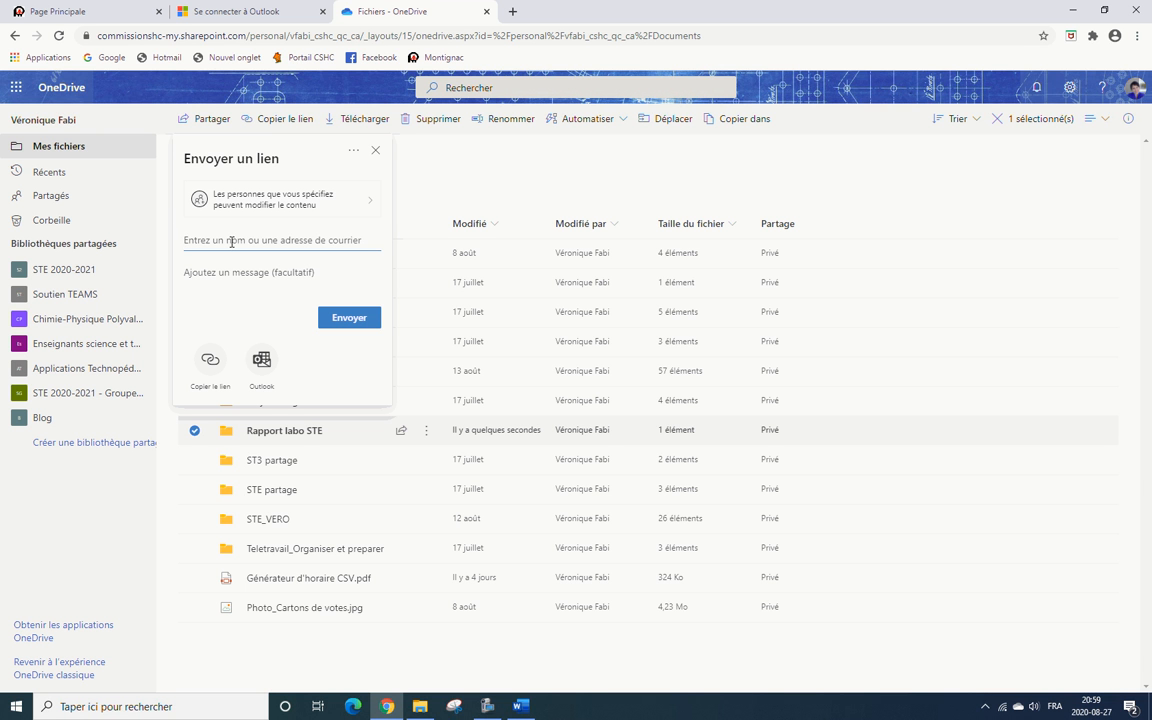
Find the teammate by name and add her as a recipient of the Rapport labo STE folder link.
left_click(231, 241)
type("julie")
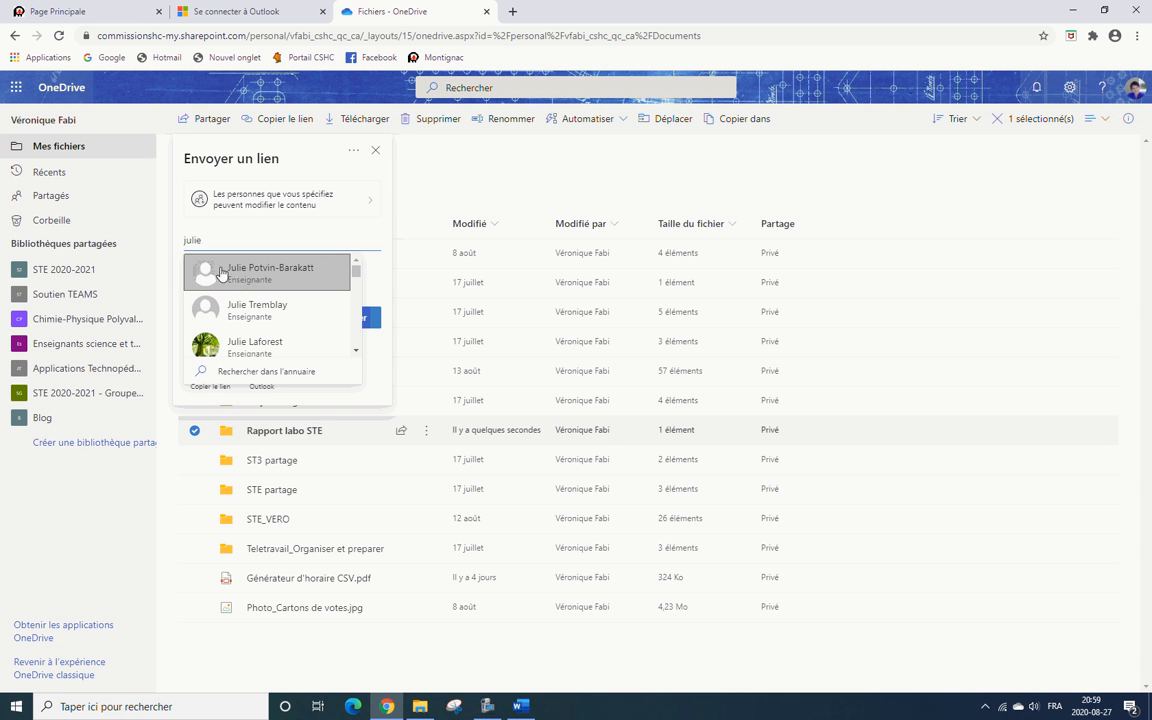
scroll(282, 300, "down", 3)
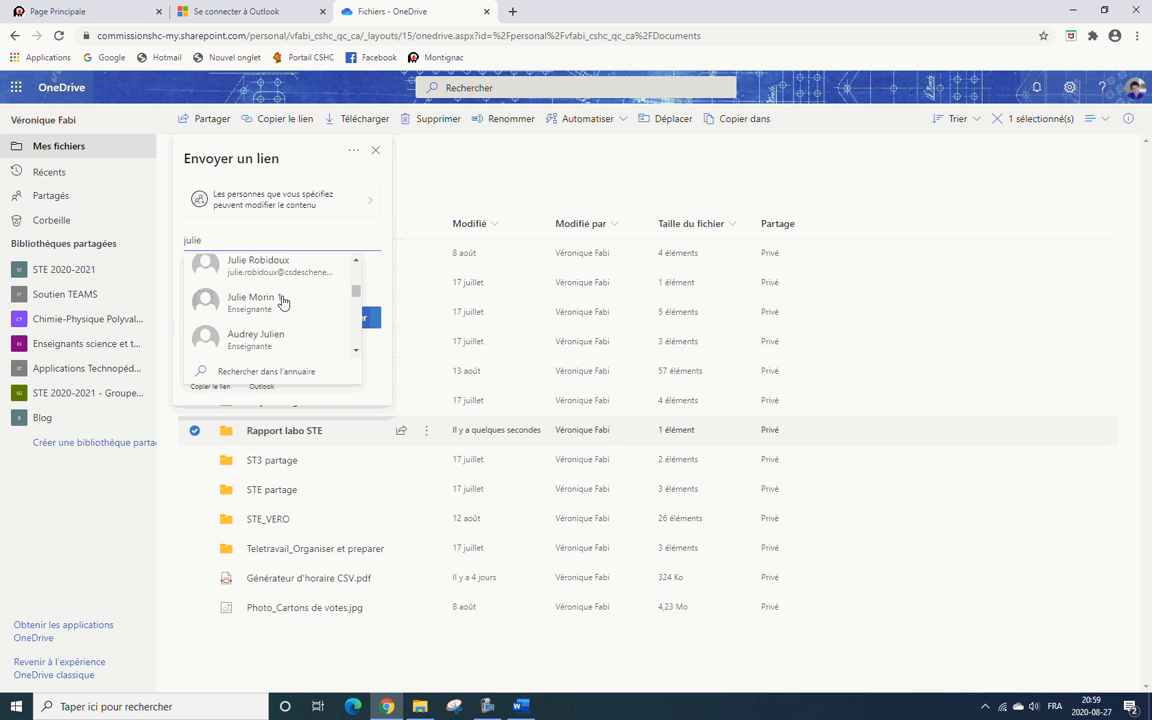
scroll(282, 300, "up", 3)
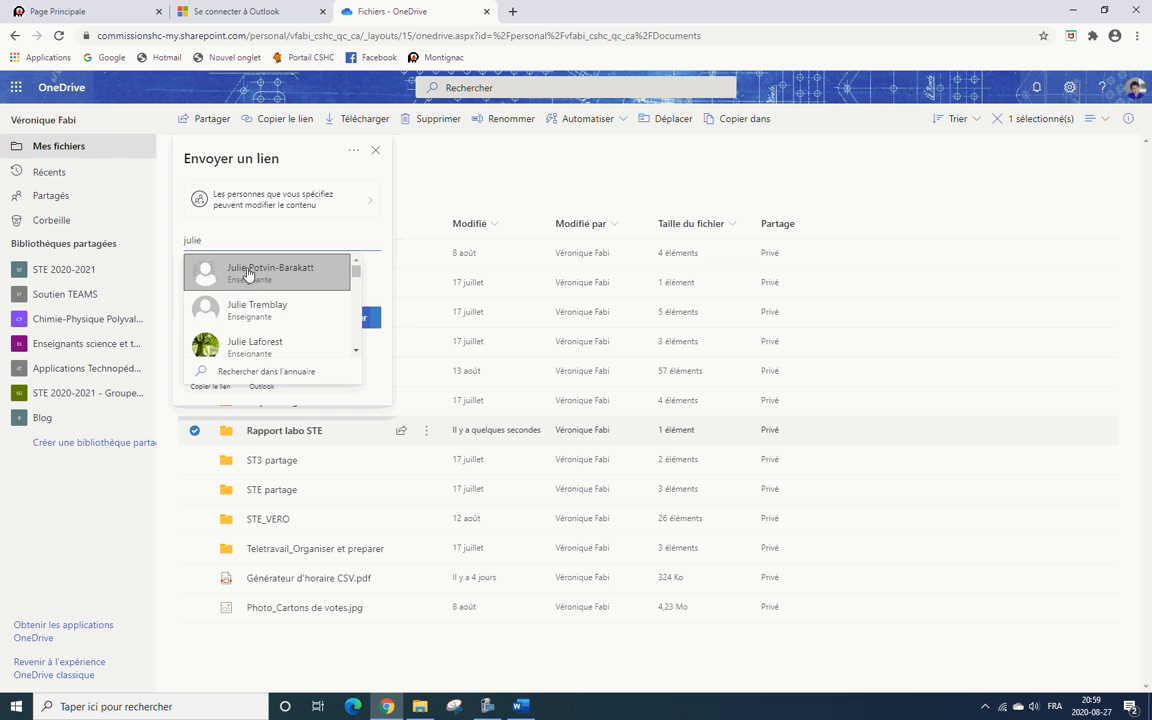
type("pot")
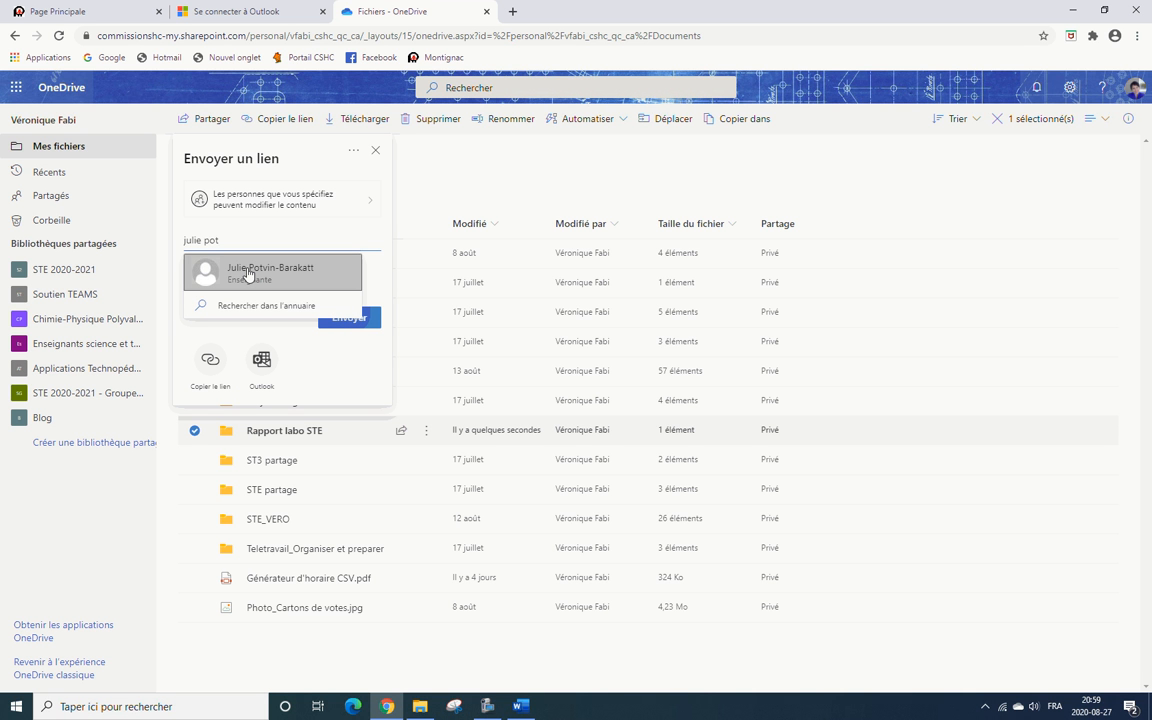
left_click(236, 273)
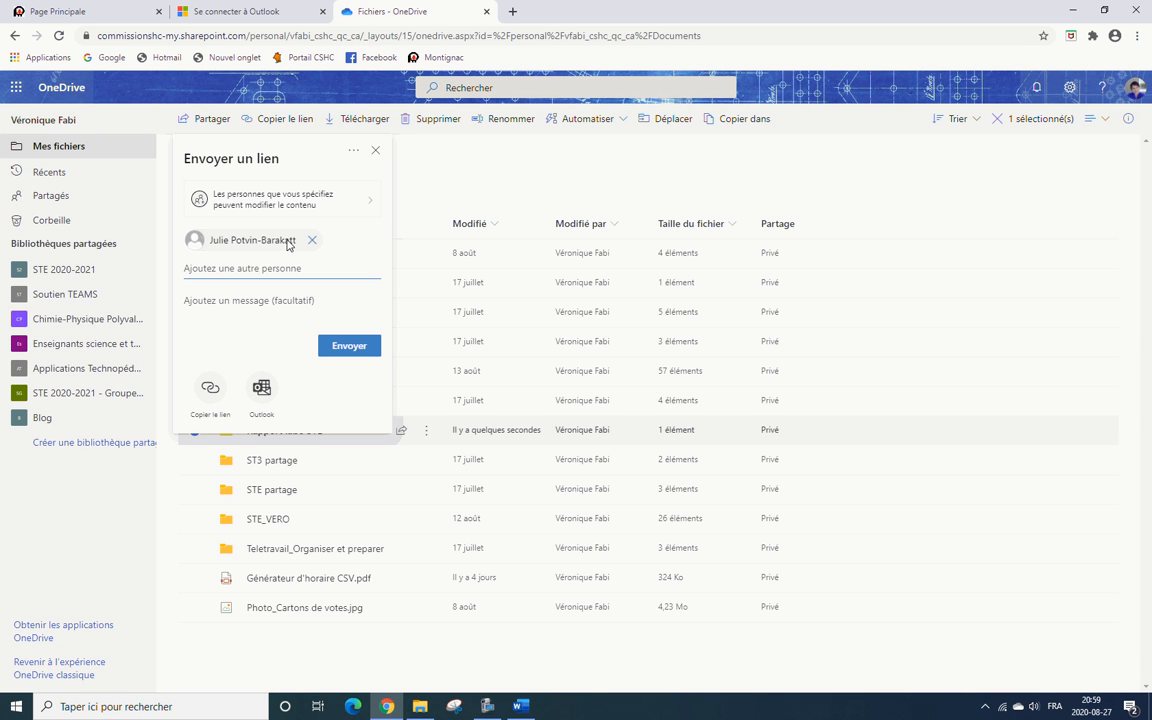
Add a second person, the Technicien en travaux pratiques, to the link's recipients and remove that person again.
type("hugues")
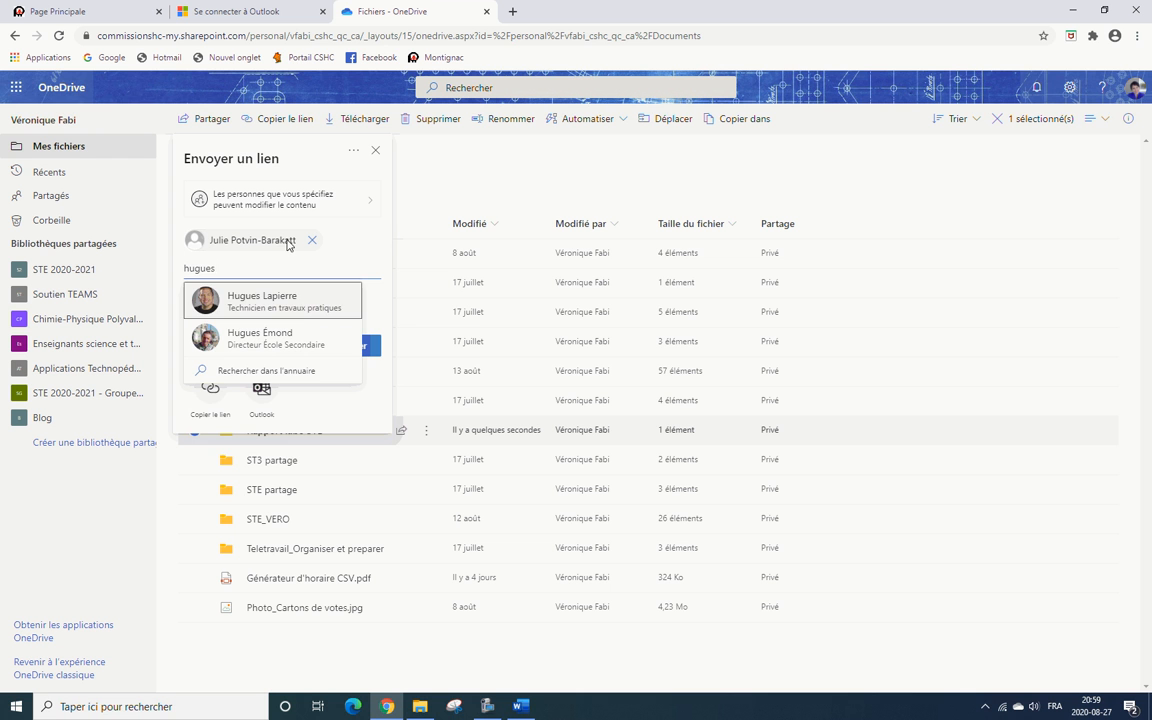
left_click(246, 309)
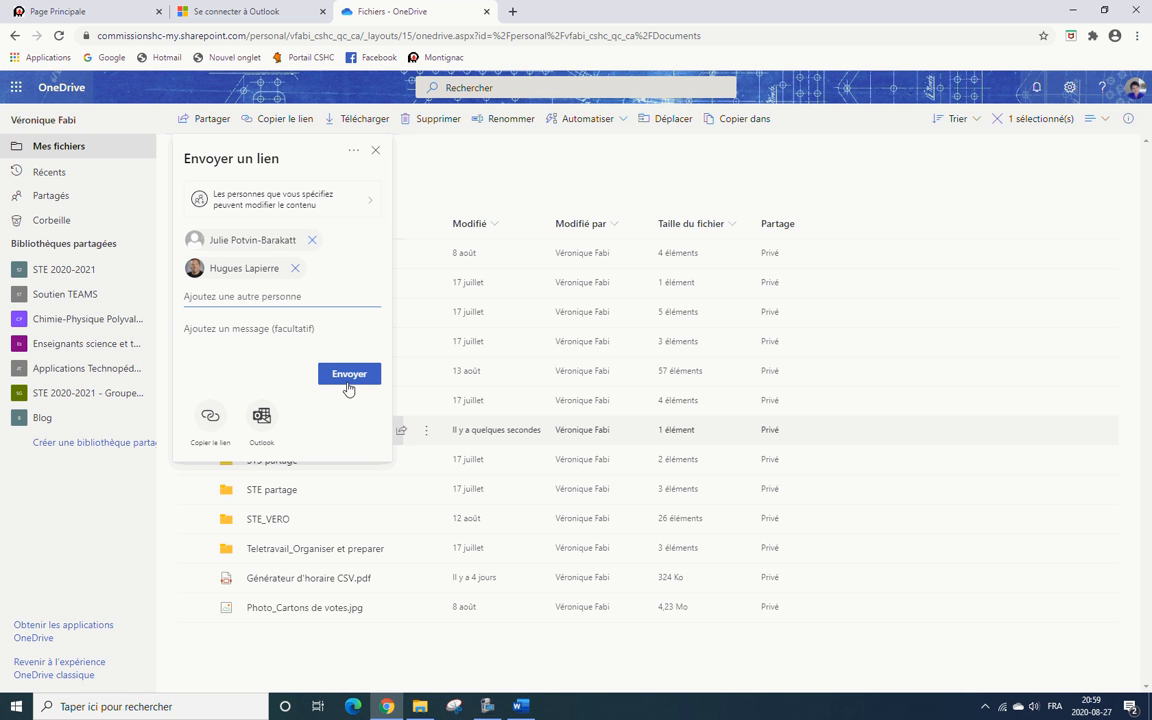
left_click(295, 268)
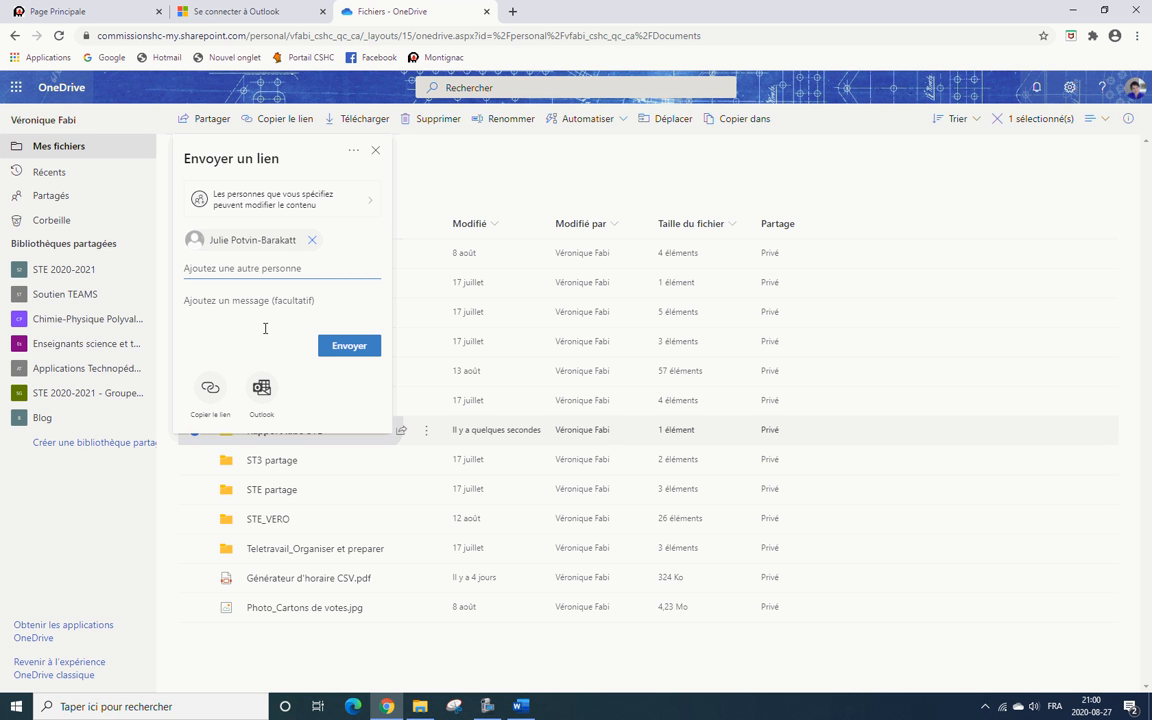
Leave the sharing form, look at the Outlook sign-in page, and reopen OneDrive from the list of Office apps.
left_click(236, 11)
left_click(390, 11)
left_click(12, 98)
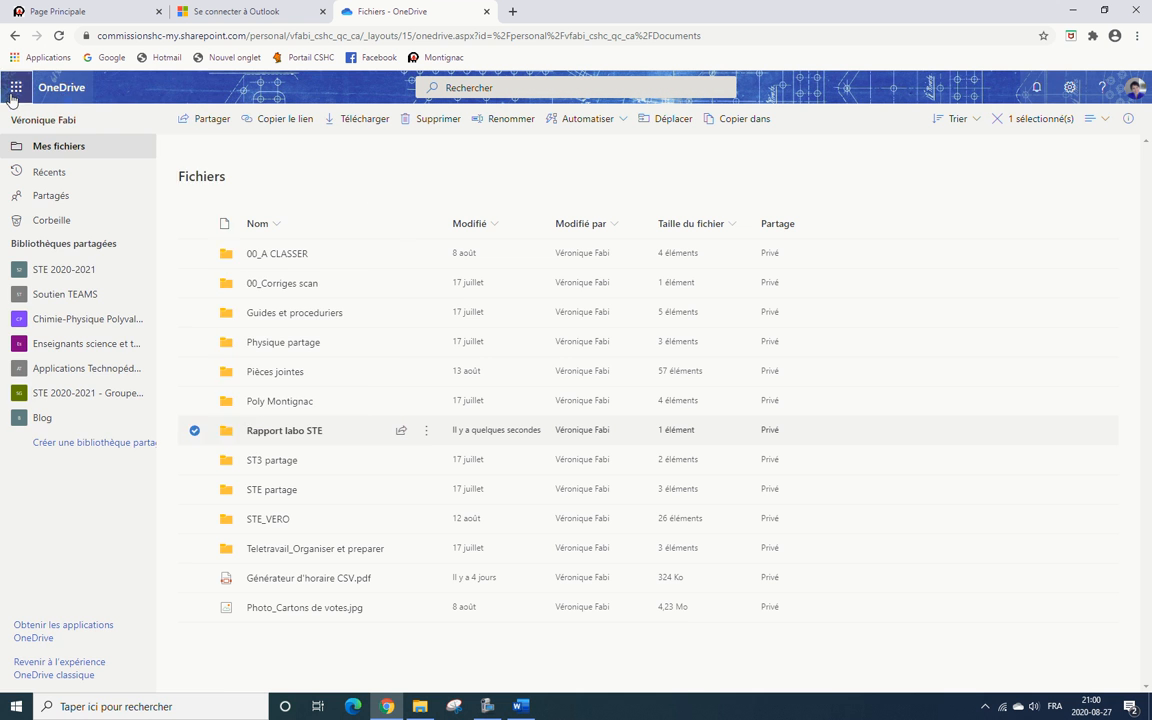
left_click(12, 98)
left_click(153, 180)
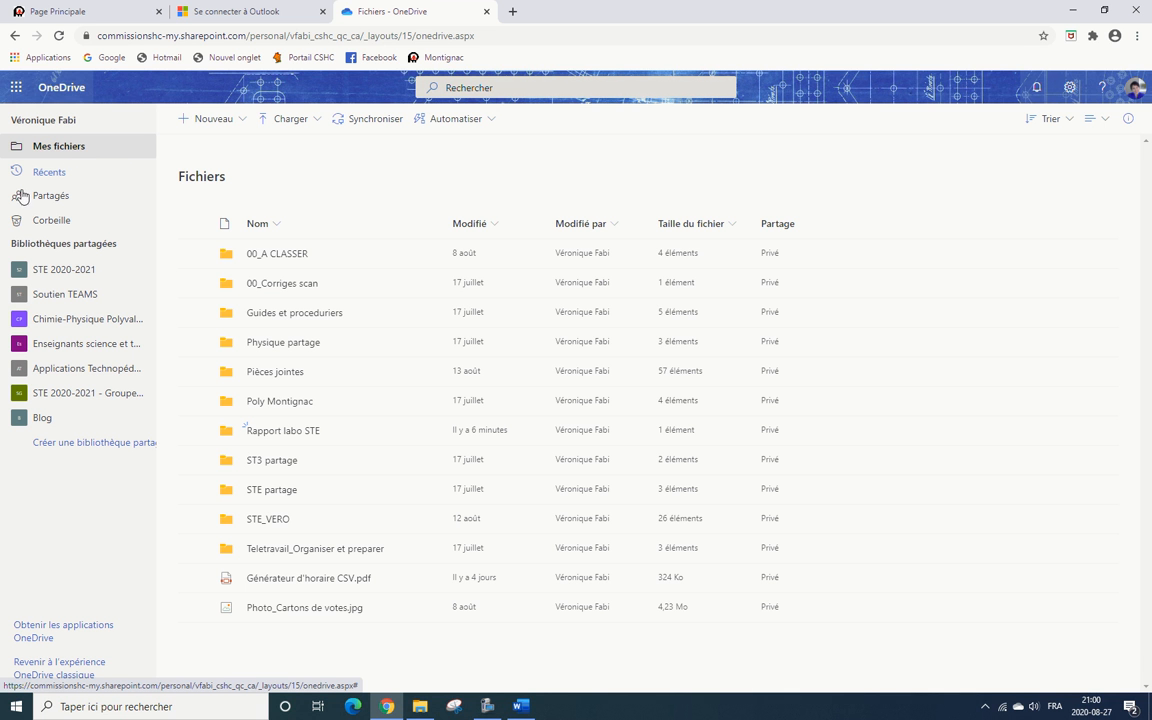
Review the items under Partagé avec vous and Partagé par vous, and return to Mes fichiers.
left_click(56, 200)
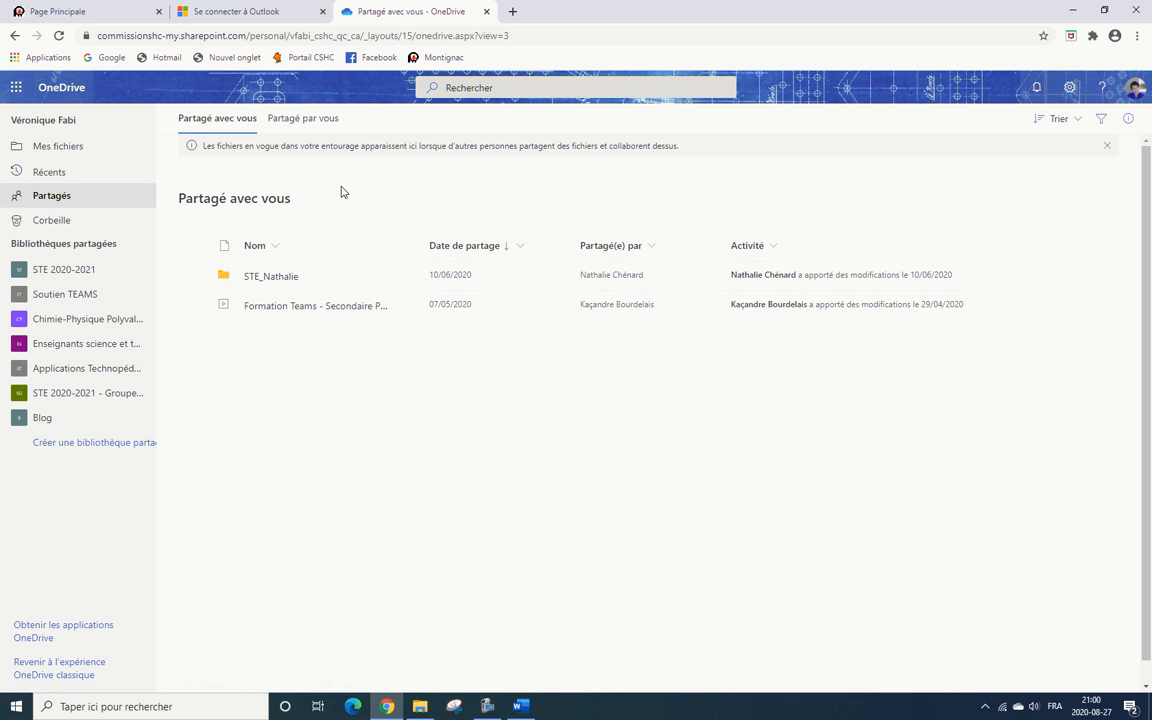
left_click(311, 122)
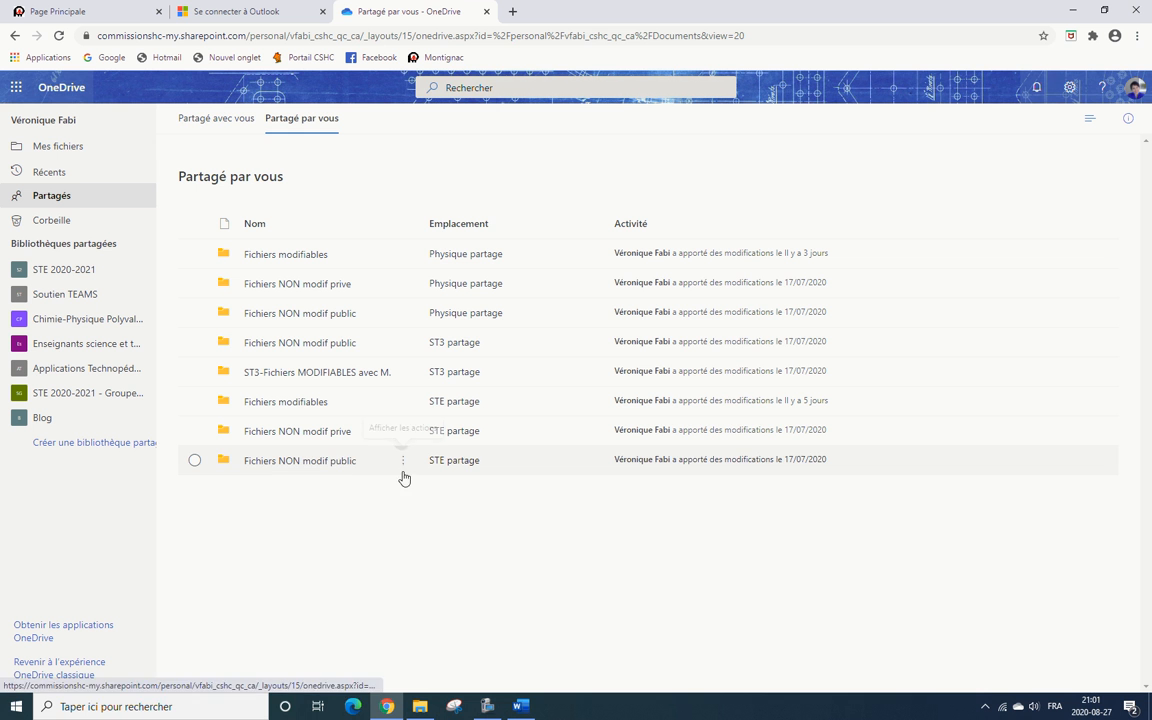
left_click(59, 148)
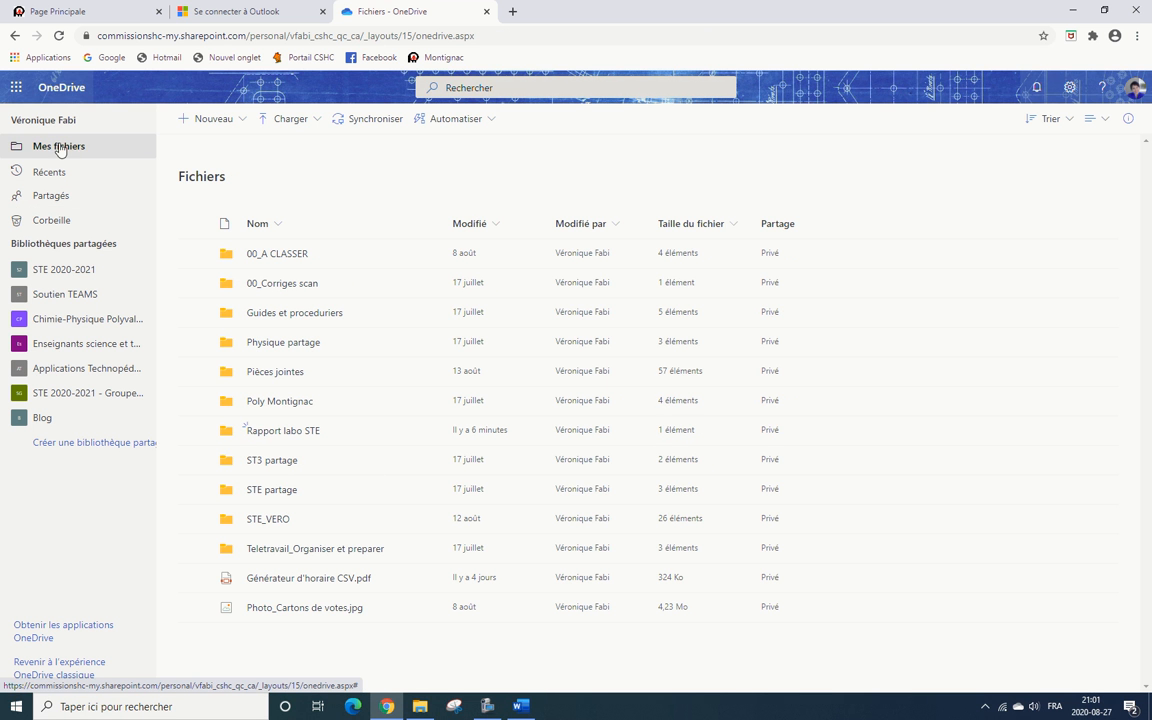
left_click(70, 192)
left_click(69, 148)
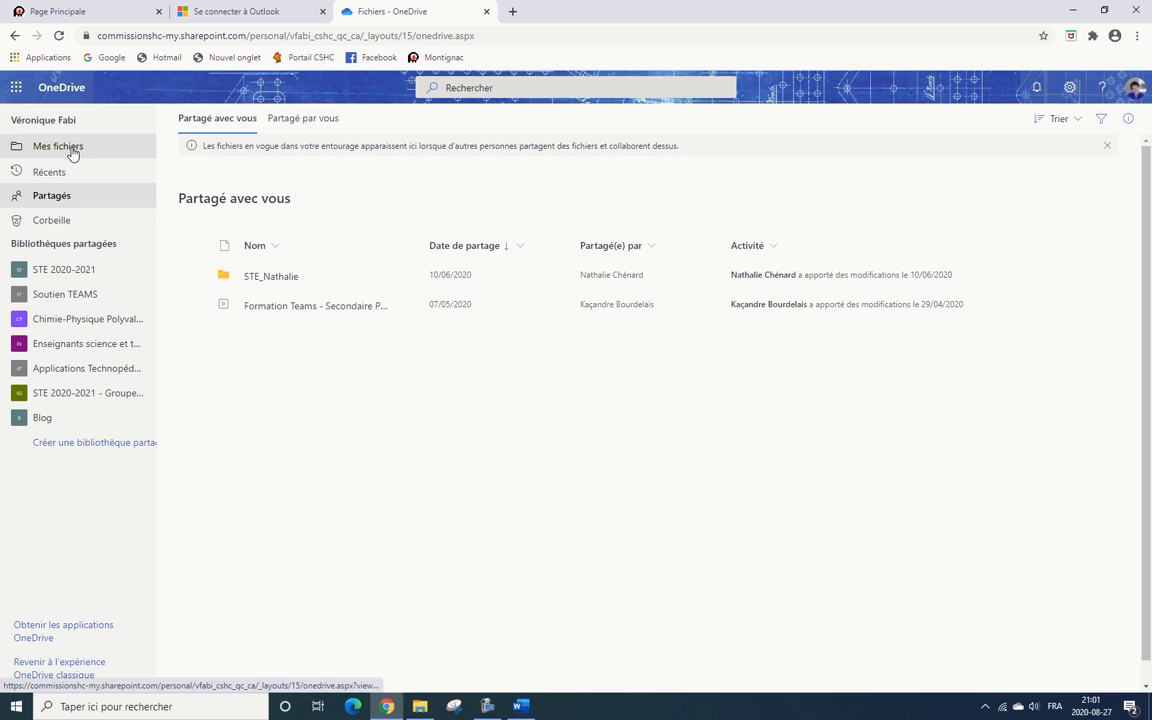